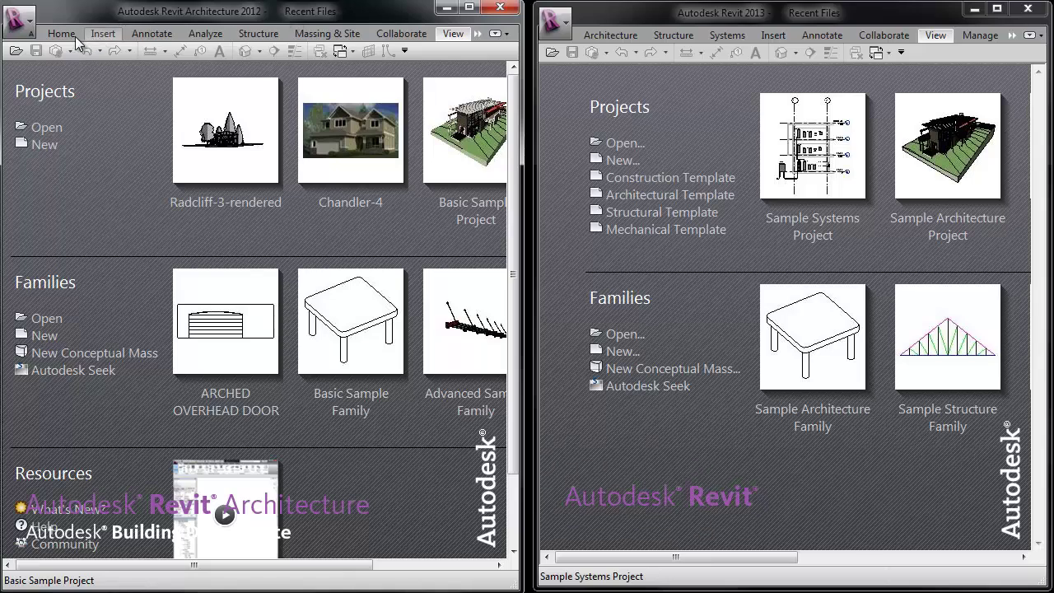
Open the Options dialogs of Revit Architecture 2012 and Revit 2013 and place them side by side
click(30, 24)
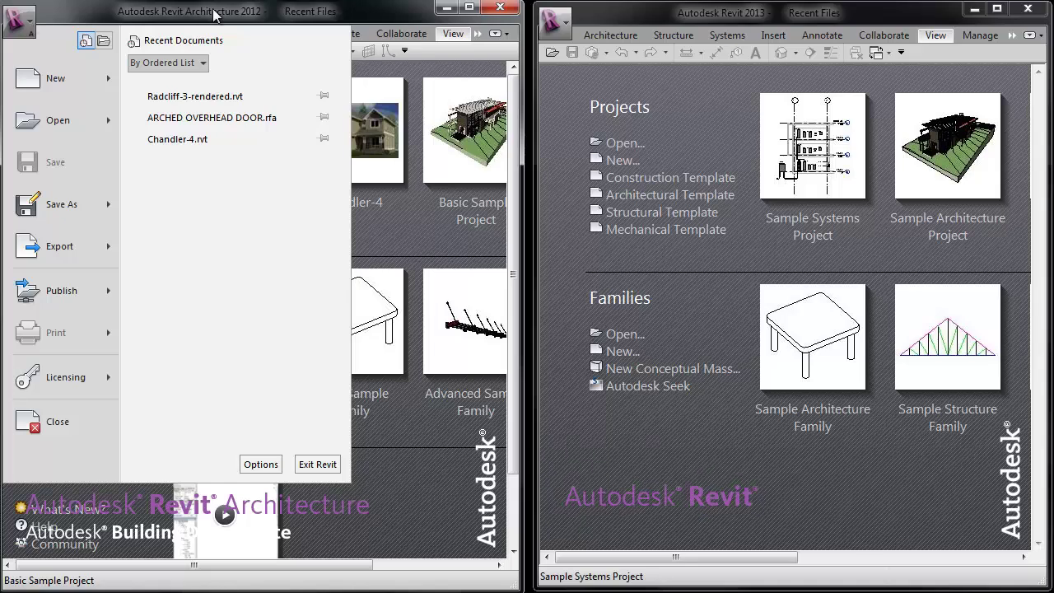
click(268, 466)
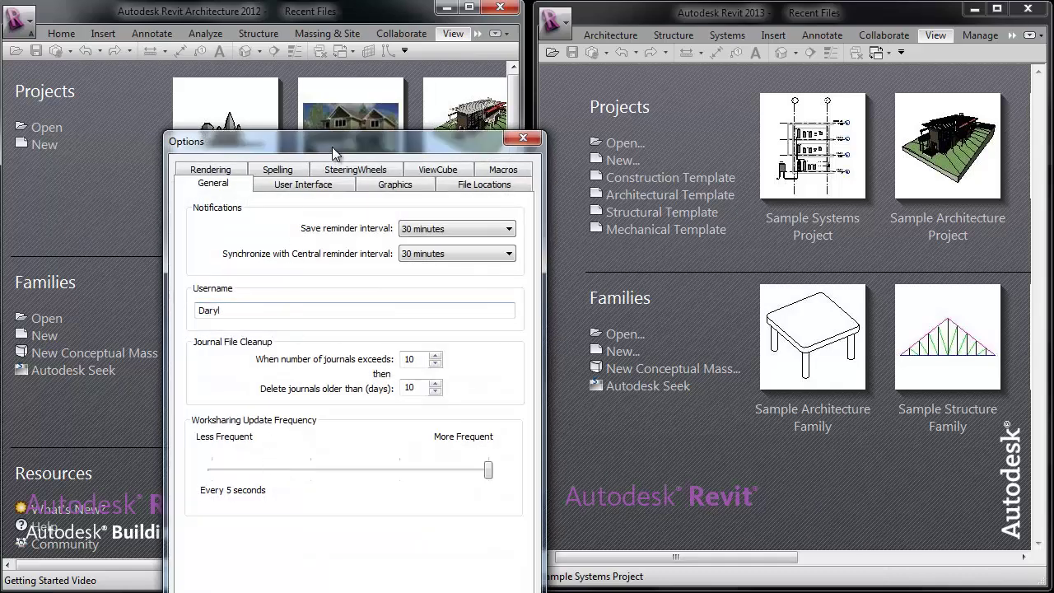
drag(332, 147, 243, 62)
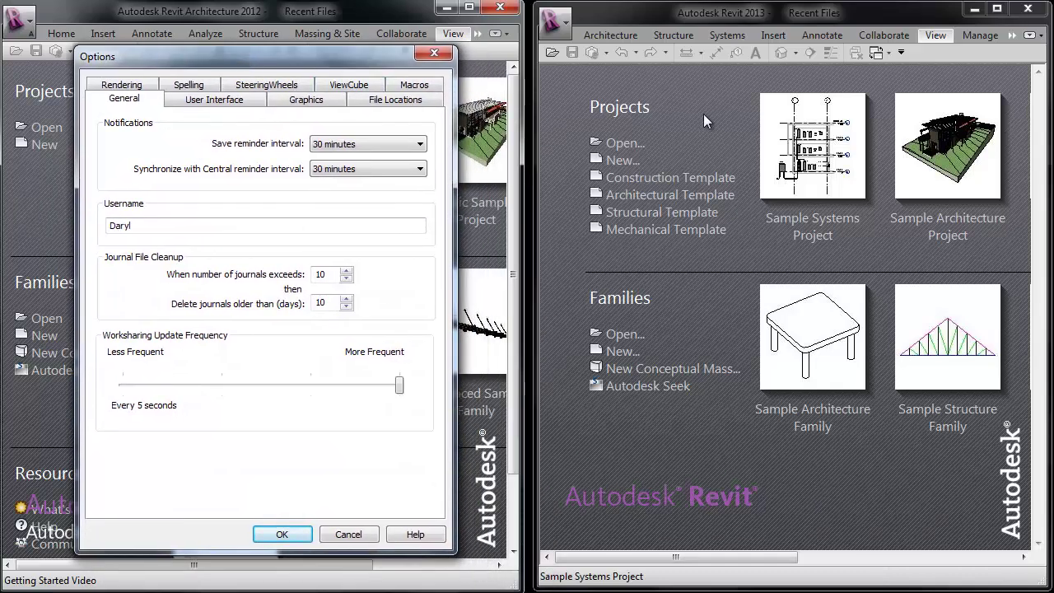
click(565, 31)
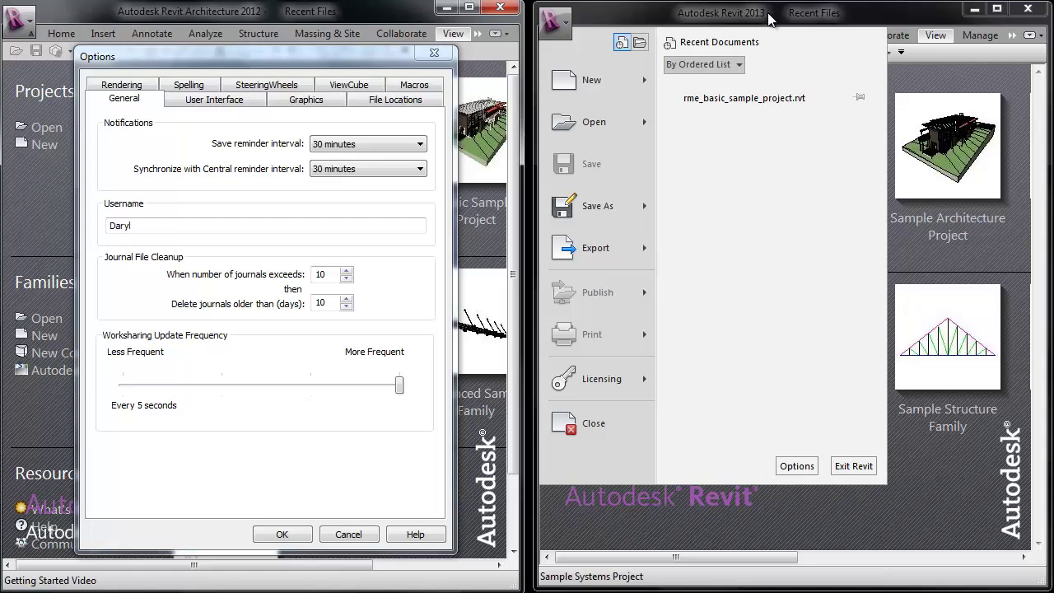
click(796, 466)
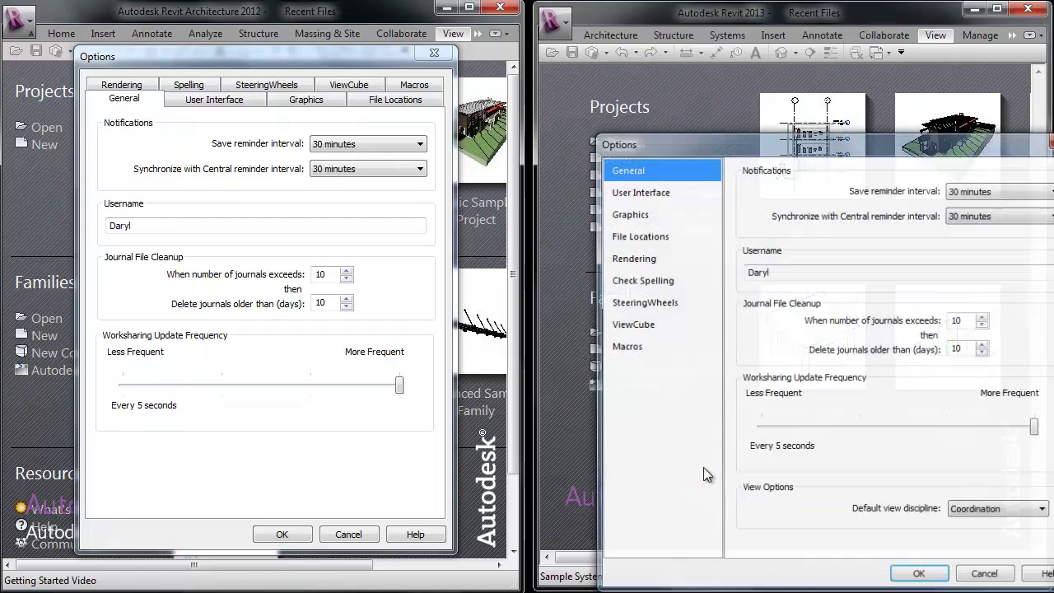
drag(720, 142, 665, 57)
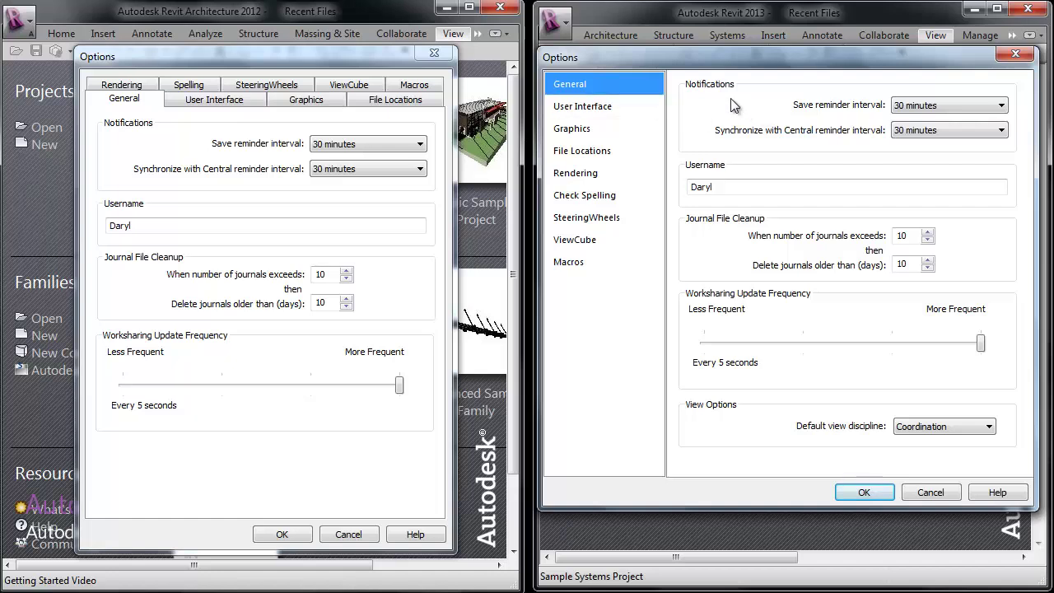
Compare the General options of both versions, examining the username fields and the default view discipline choices in Revit 2013
drag(744, 187, 598, 190)
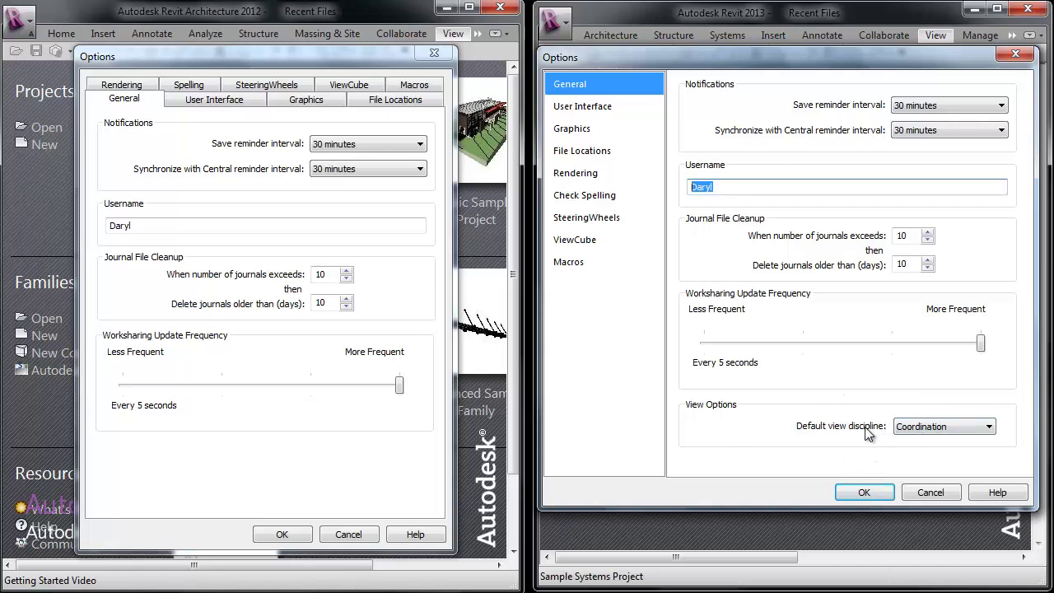
click(985, 428)
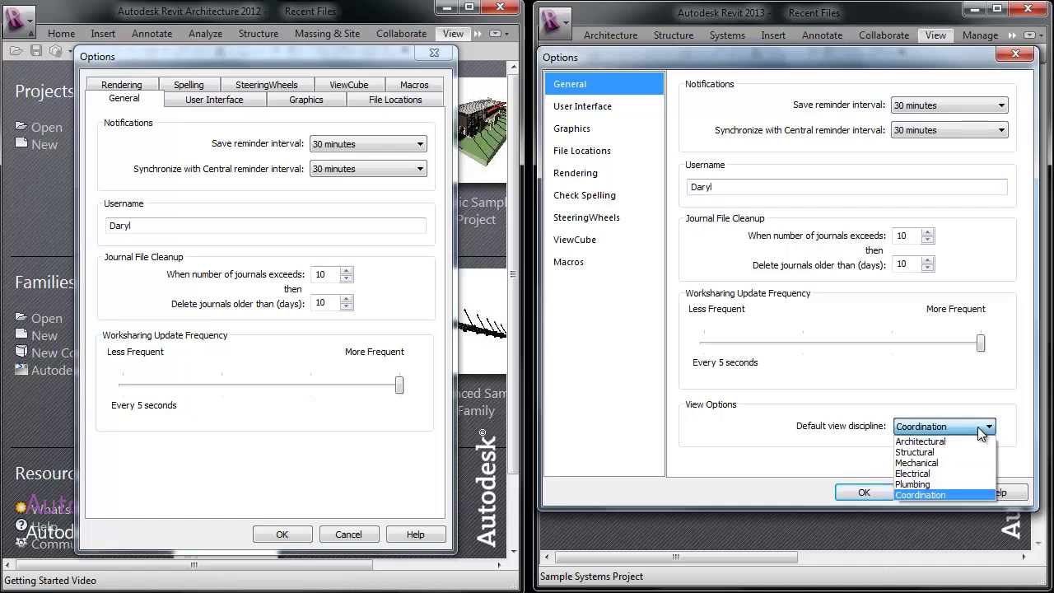
click(961, 383)
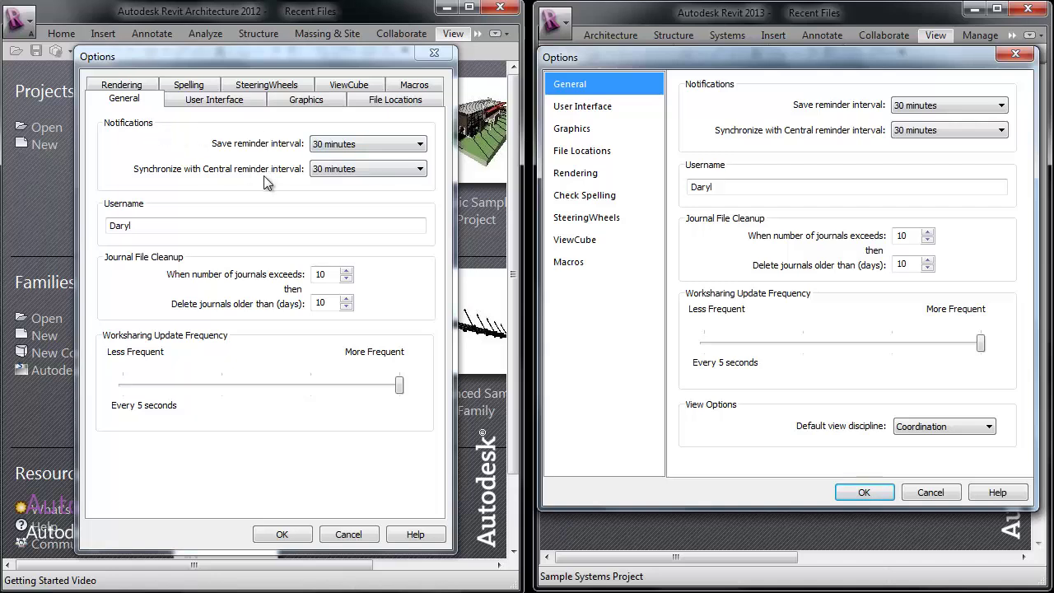
drag(179, 227, 59, 226)
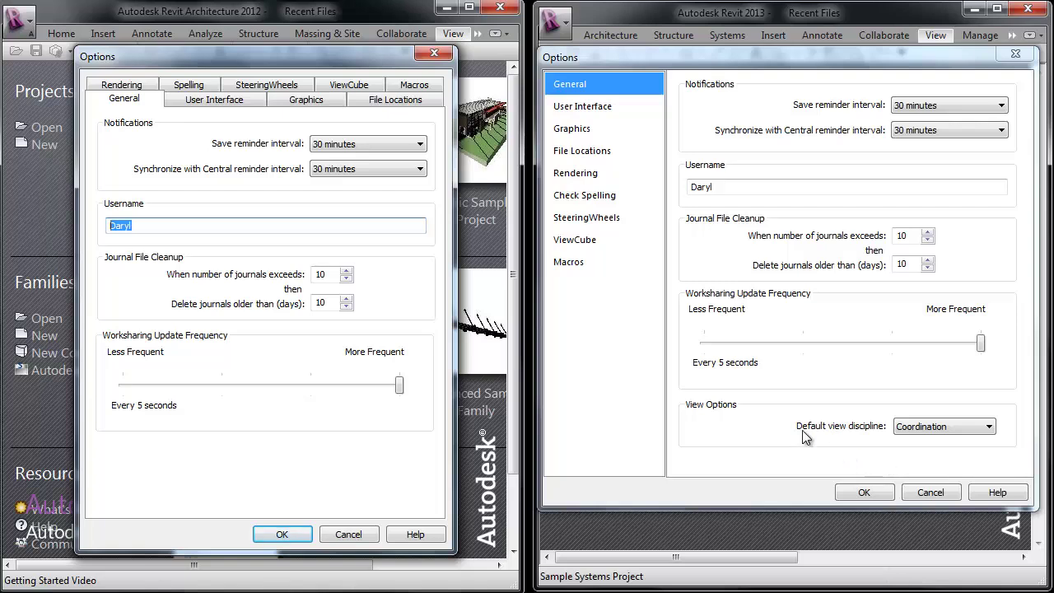
click(981, 426)
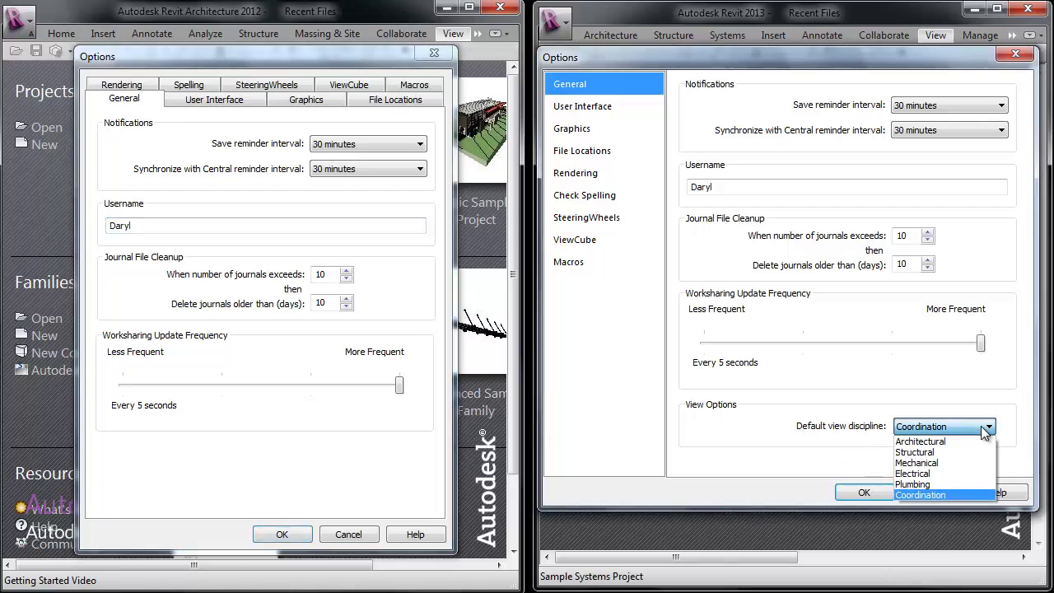
click(982, 426)
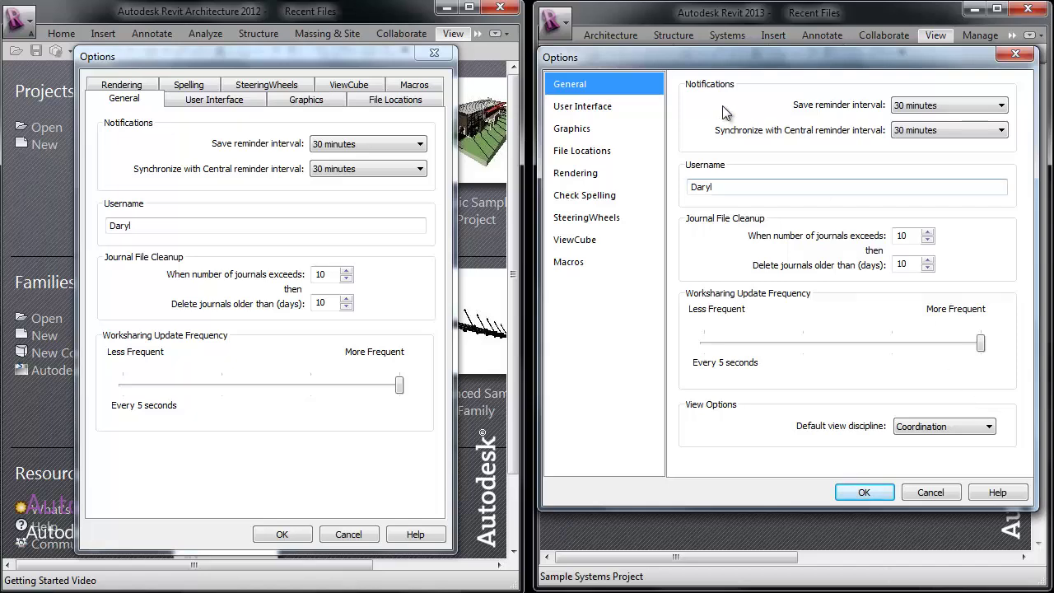
Show the User Interface options in both versions' dialogs for comparison
click(573, 110)
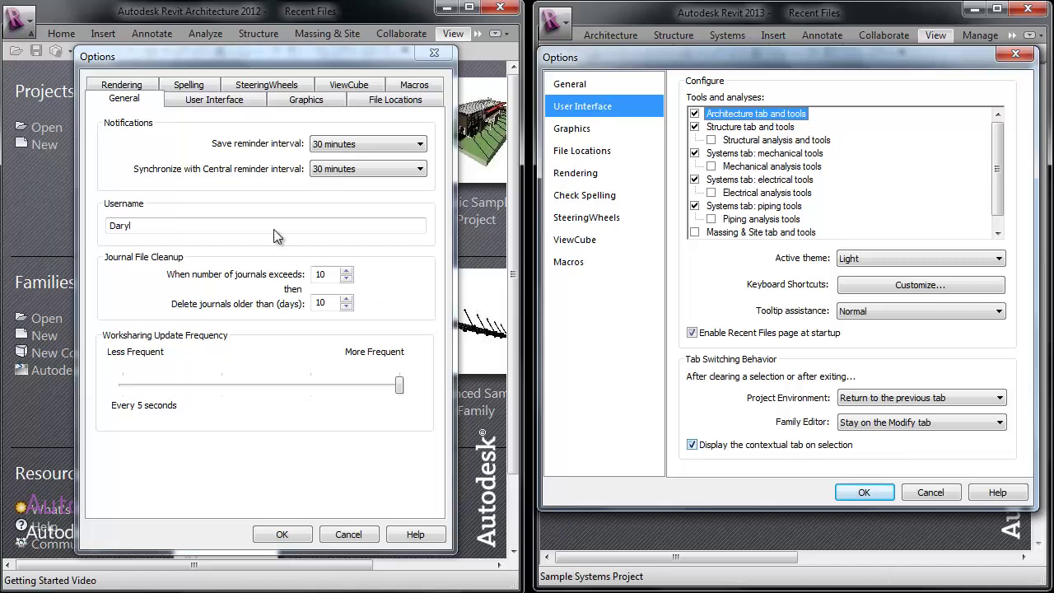
click(218, 99)
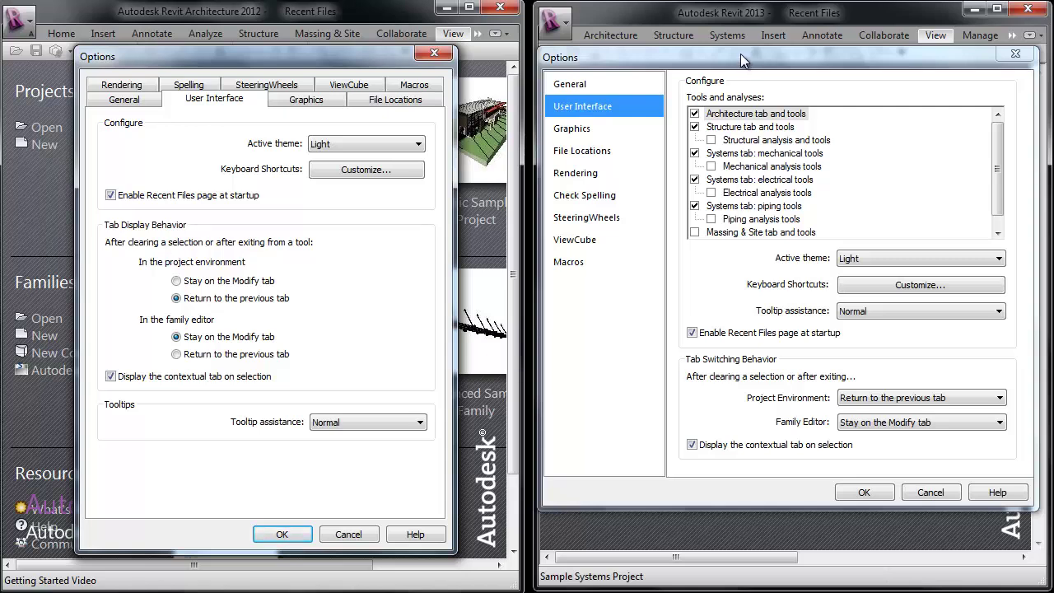
drag(740, 54, 745, 83)
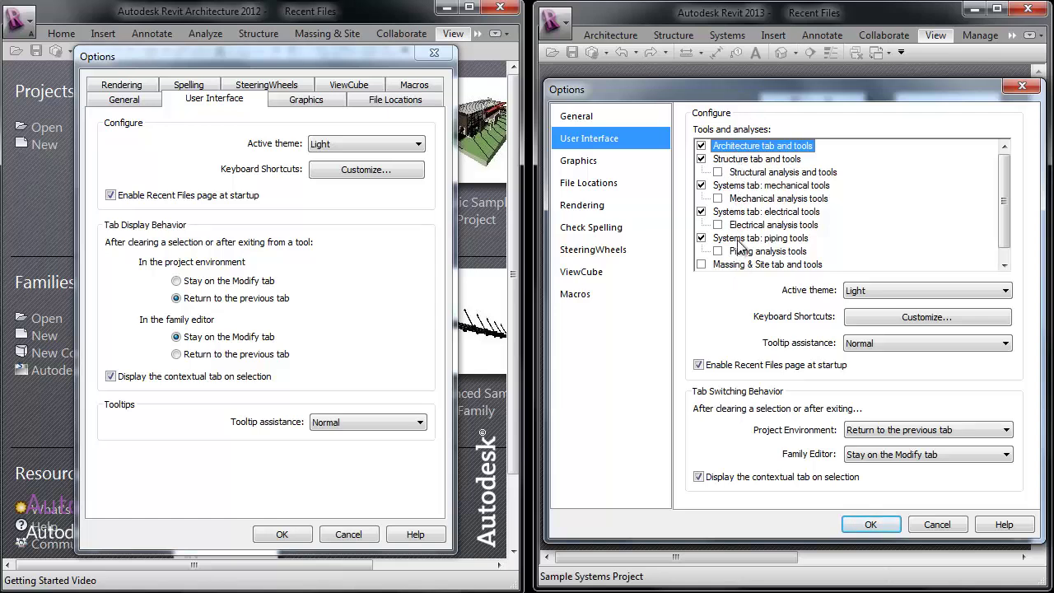
Disable the Structure tab and the mechanical, electrical and piping Systems tools in Revit 2013, and apply the options
click(736, 161)
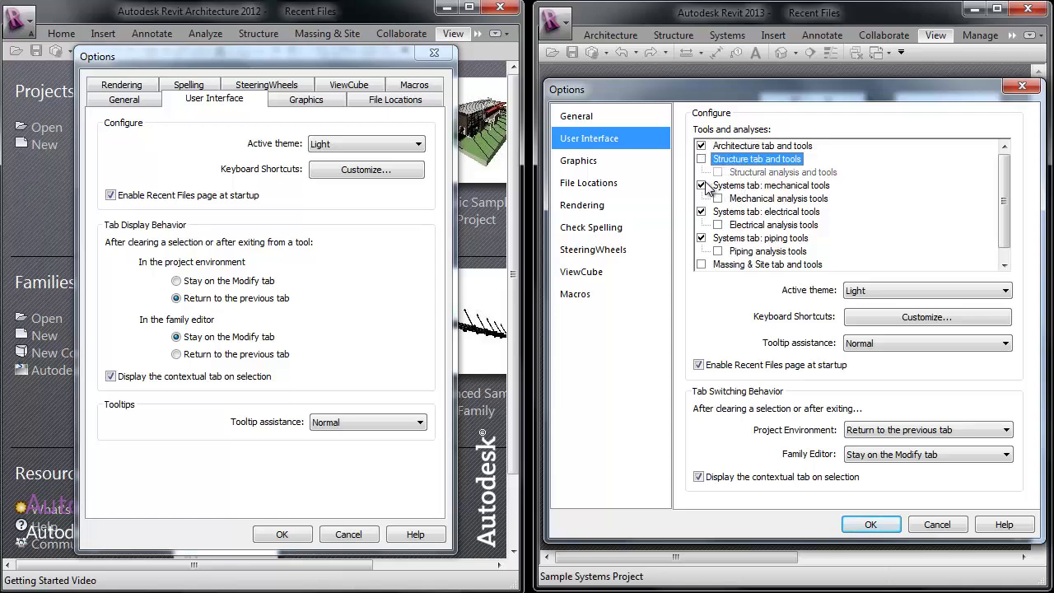
click(702, 186)
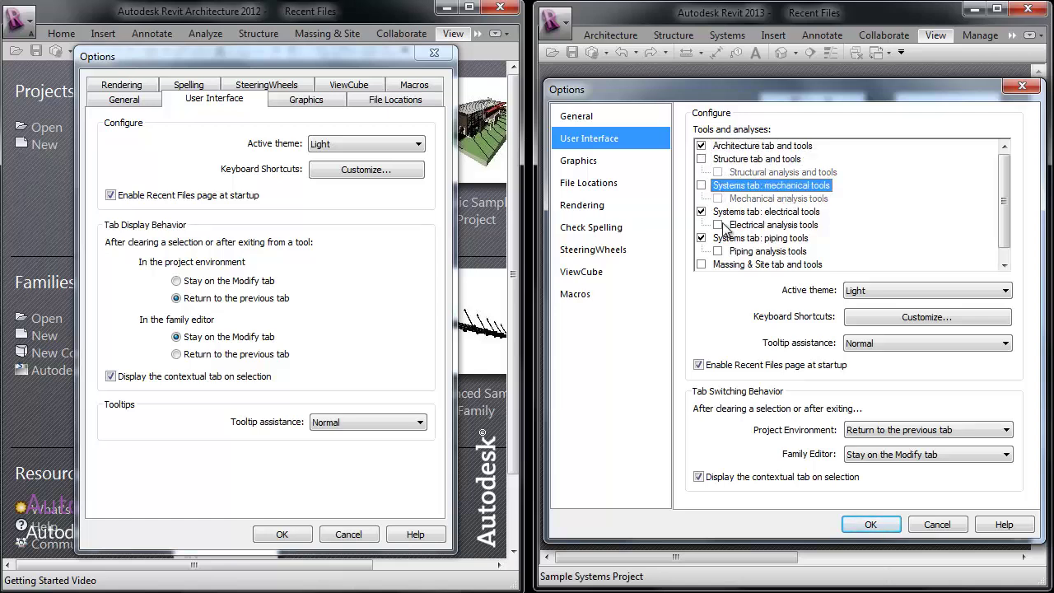
click(702, 212)
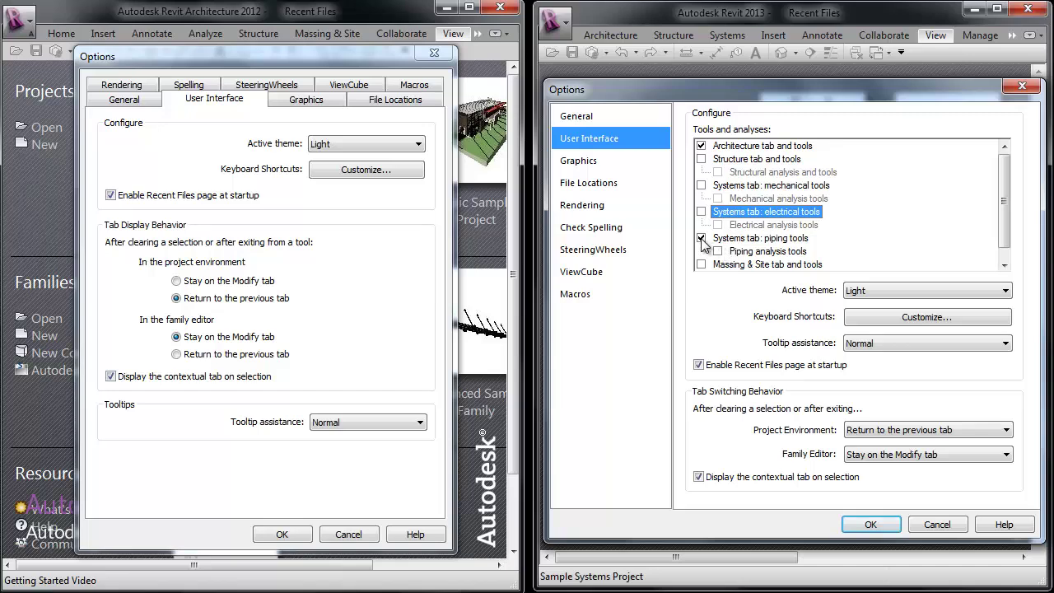
click(702, 238)
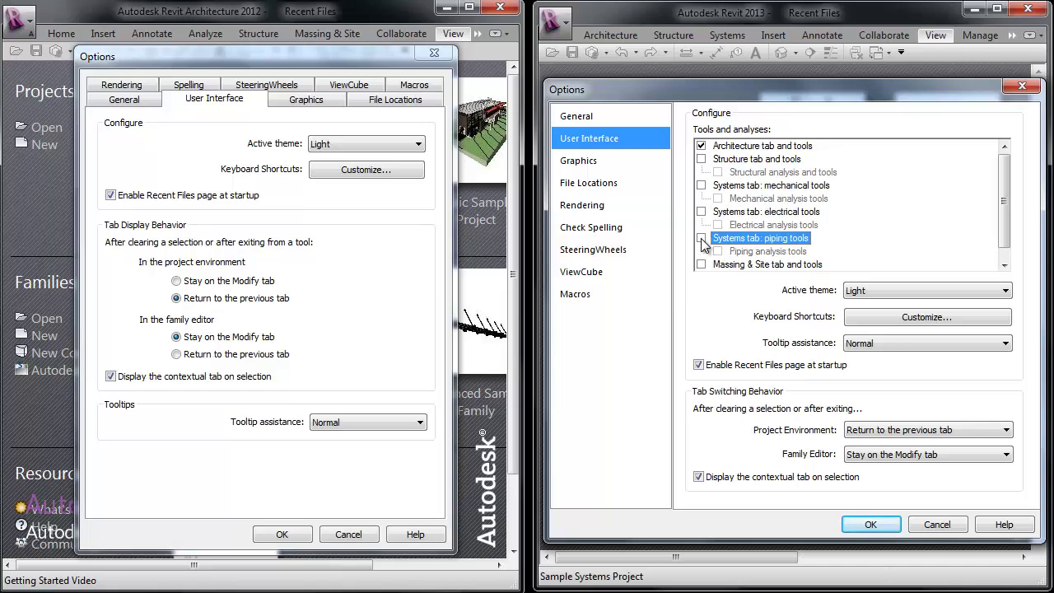
click(873, 526)
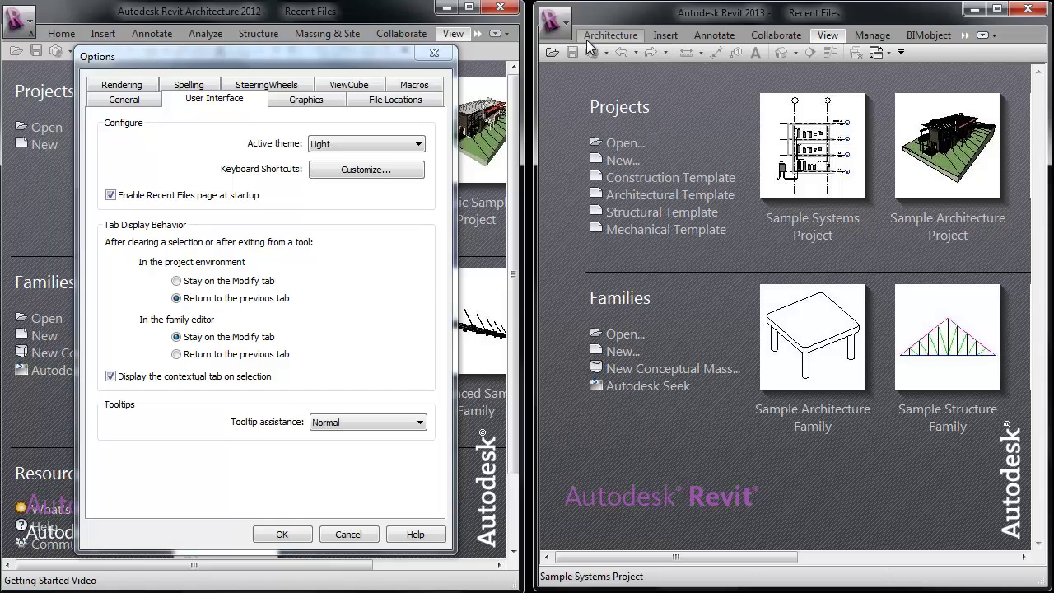
Reopen the Revit 2013 user interface options and re-enable the Structure tab and the mechanical, electrical and piping Systems tools
click(564, 33)
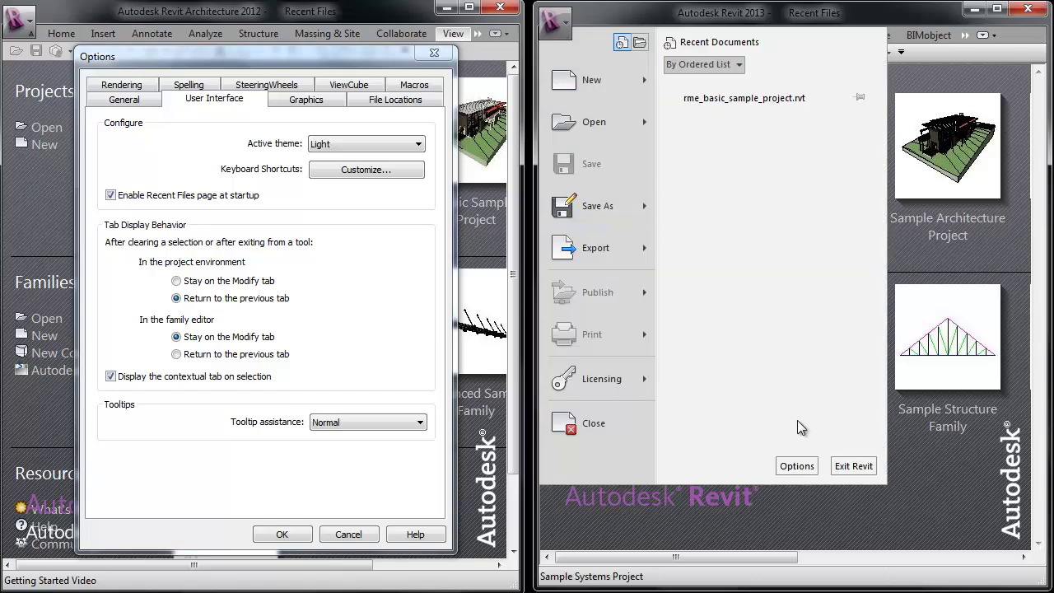
click(796, 465)
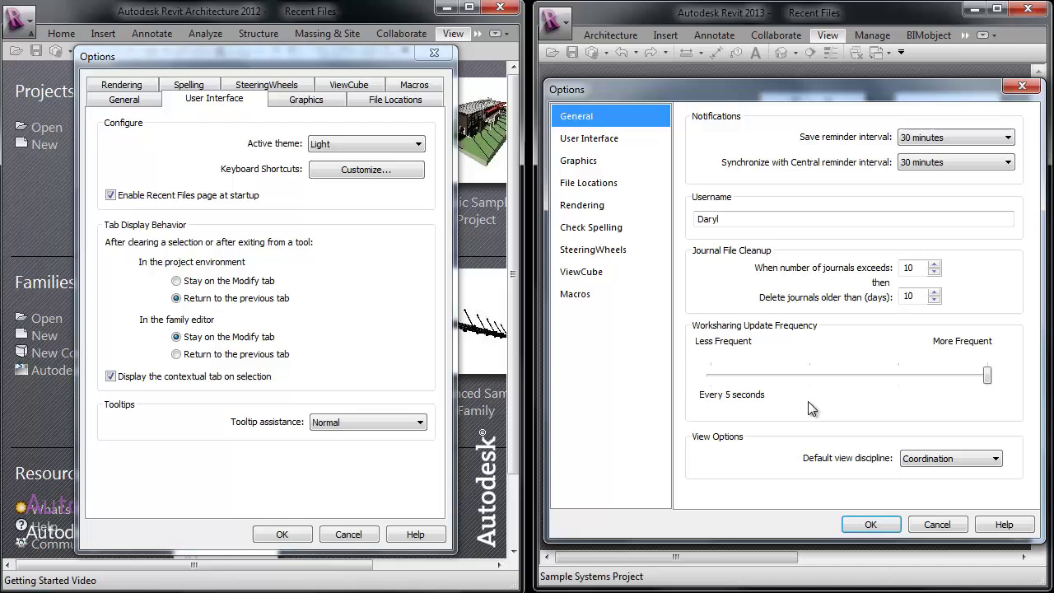
click(613, 140)
click(702, 159)
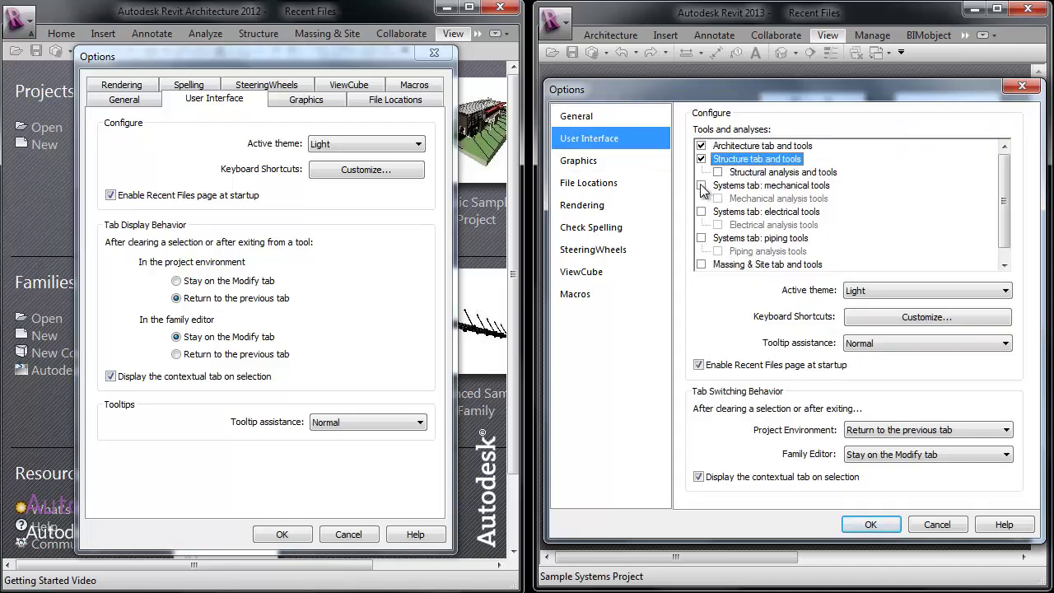
click(702, 185)
click(702, 212)
click(700, 238)
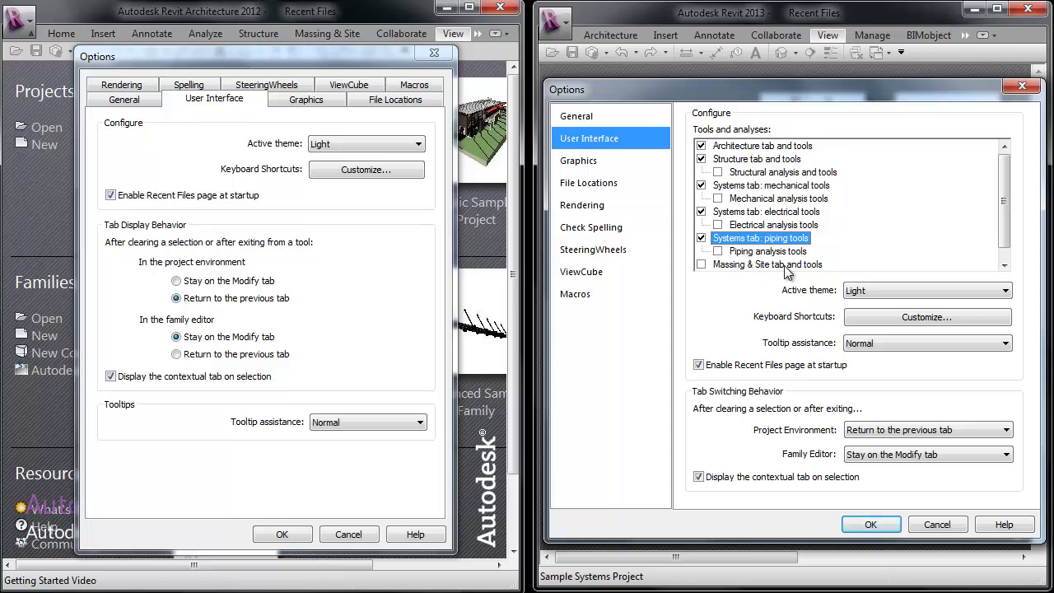
Enable the Massing & Site tab and tools and the Energy analysis and tools, and apply the options
click(701, 266)
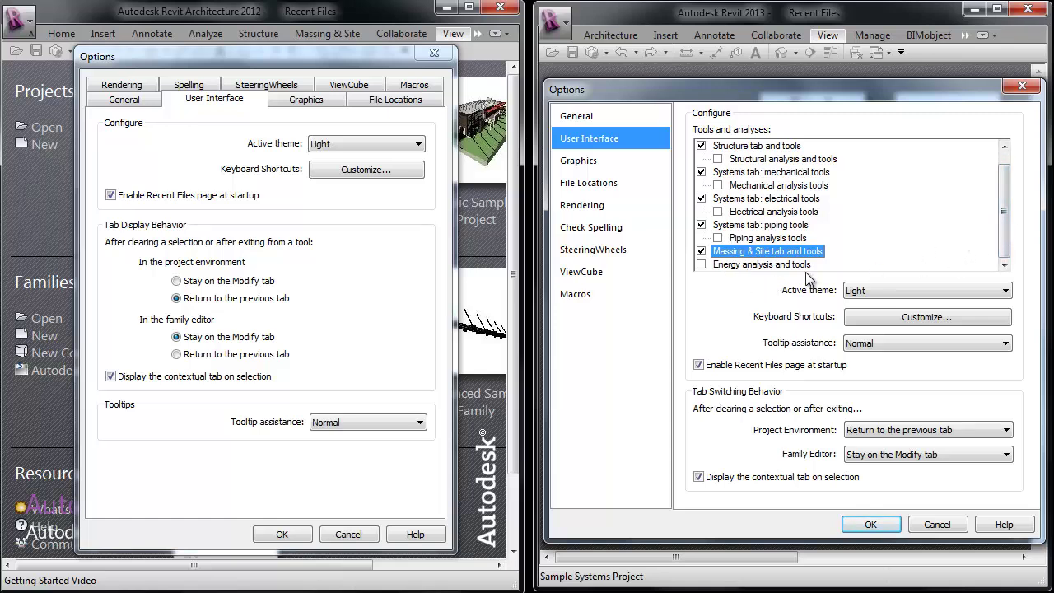
click(702, 265)
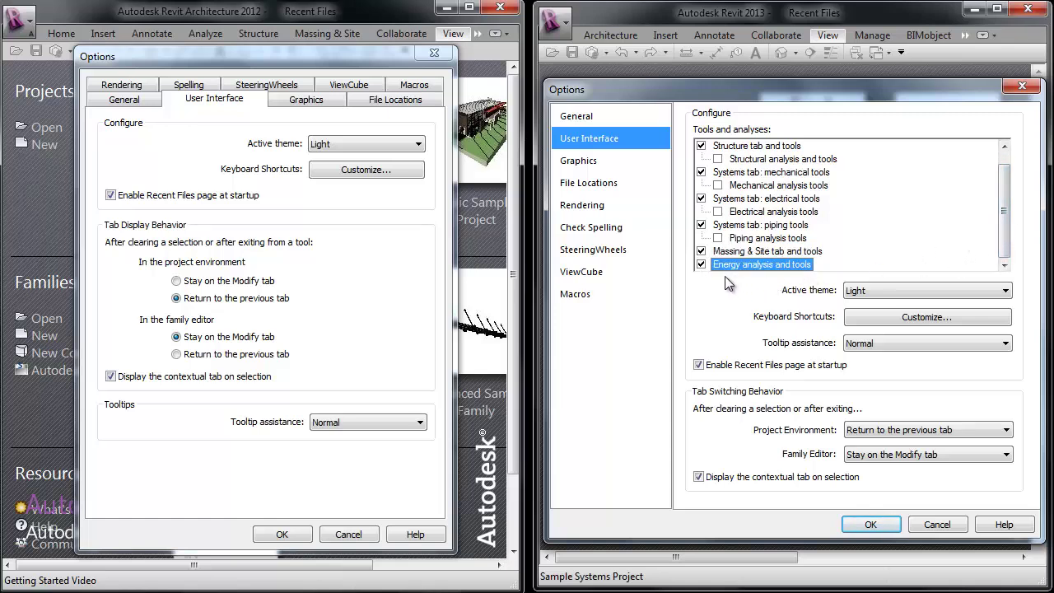
click(870, 525)
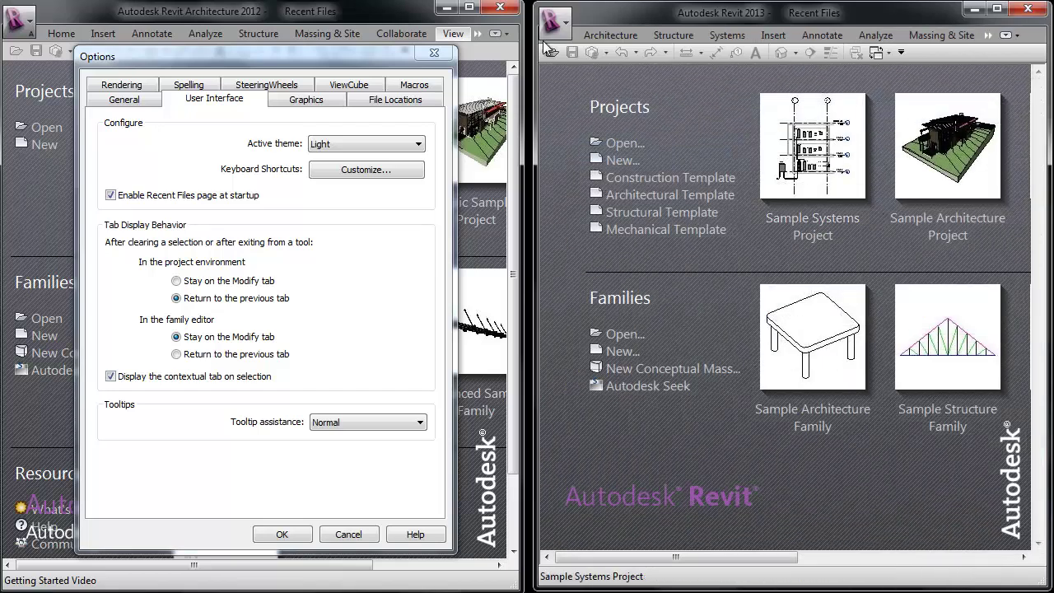
Widen the Revit 2013 window to examine all ribbon tabs and the Massing & Site tools, and return it to half width
drag(475, 47, 164, 49)
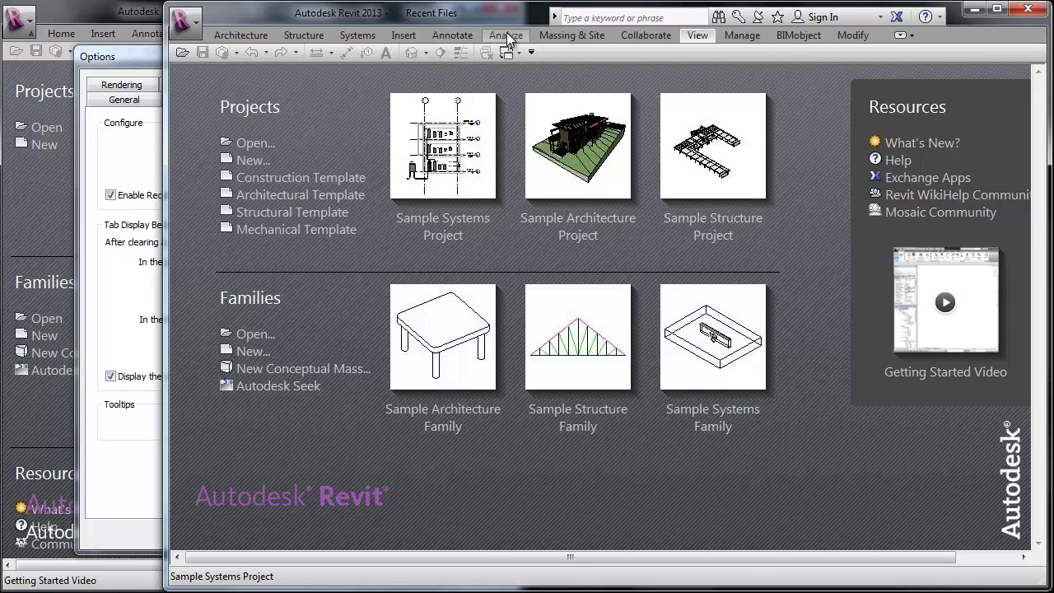
click(575, 37)
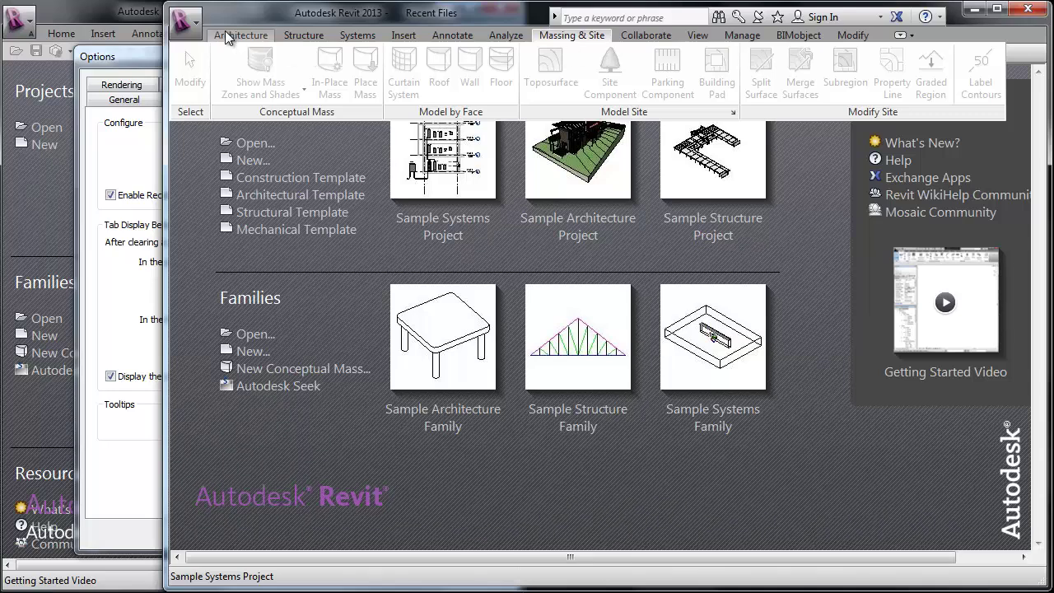
click(196, 30)
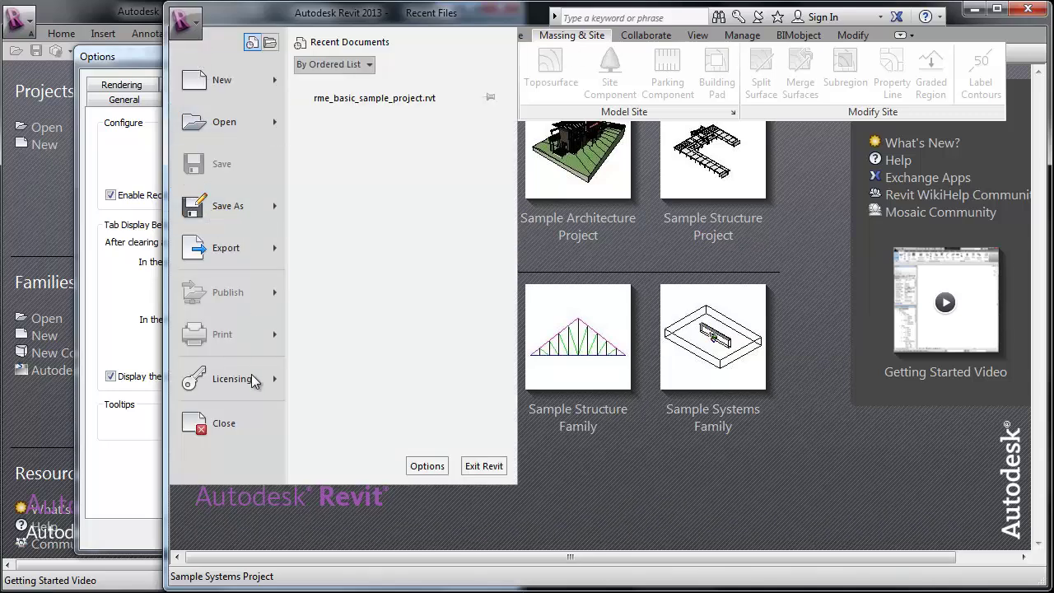
key(Escape)
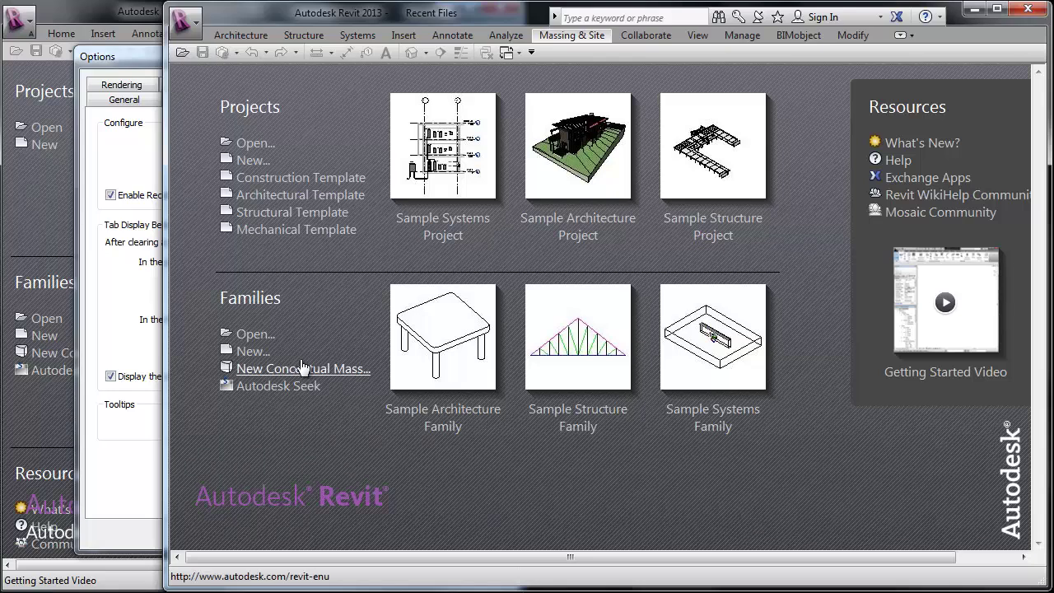
drag(166, 356, 530, 355)
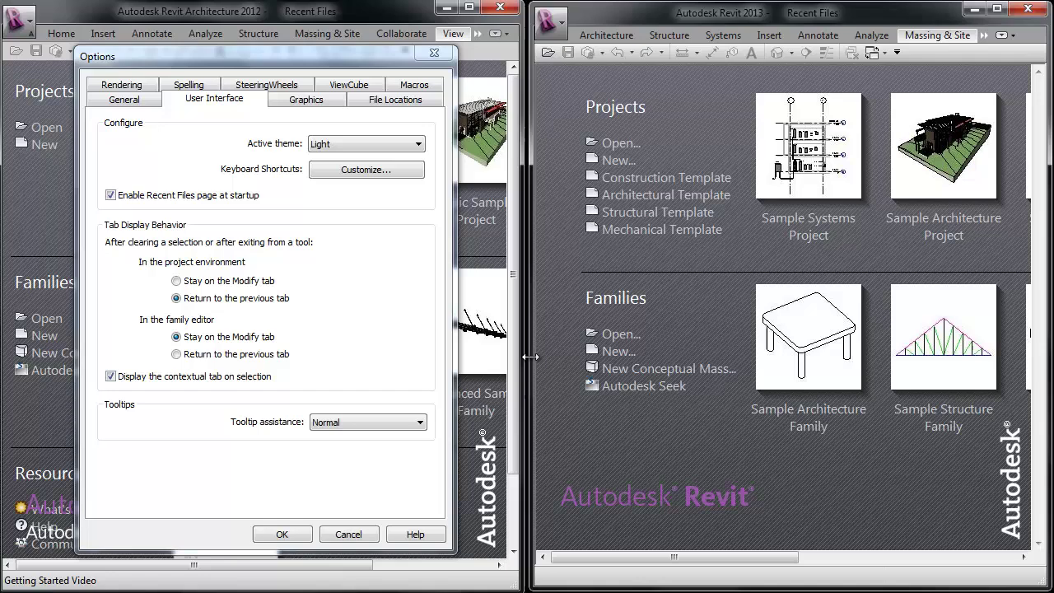
Reopen the Revit 2013 user interface options and enable the Structural analysis and tools, keeping the Structure tab enabled
click(552, 22)
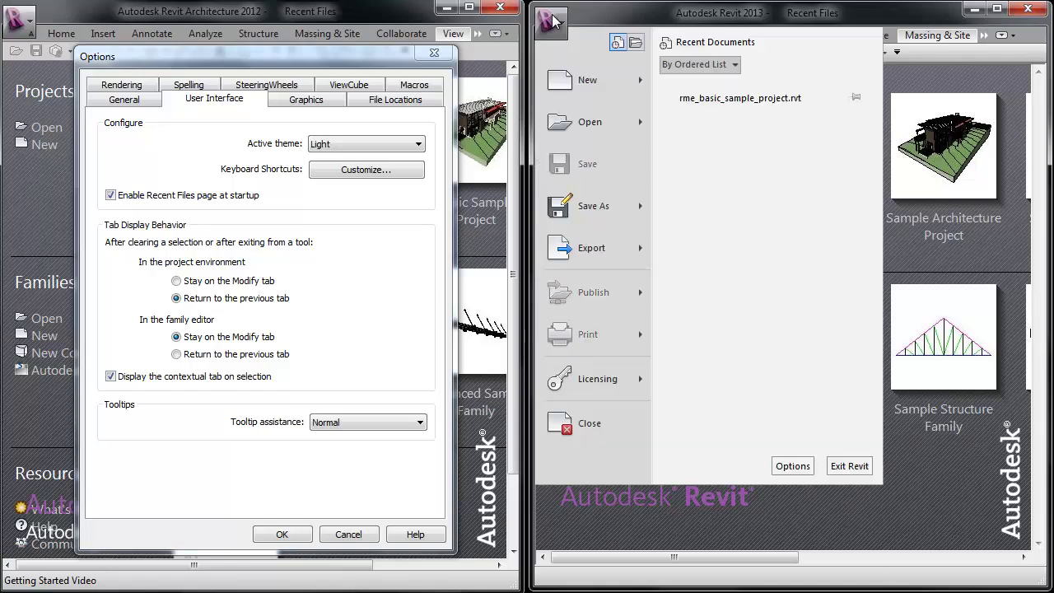
click(792, 466)
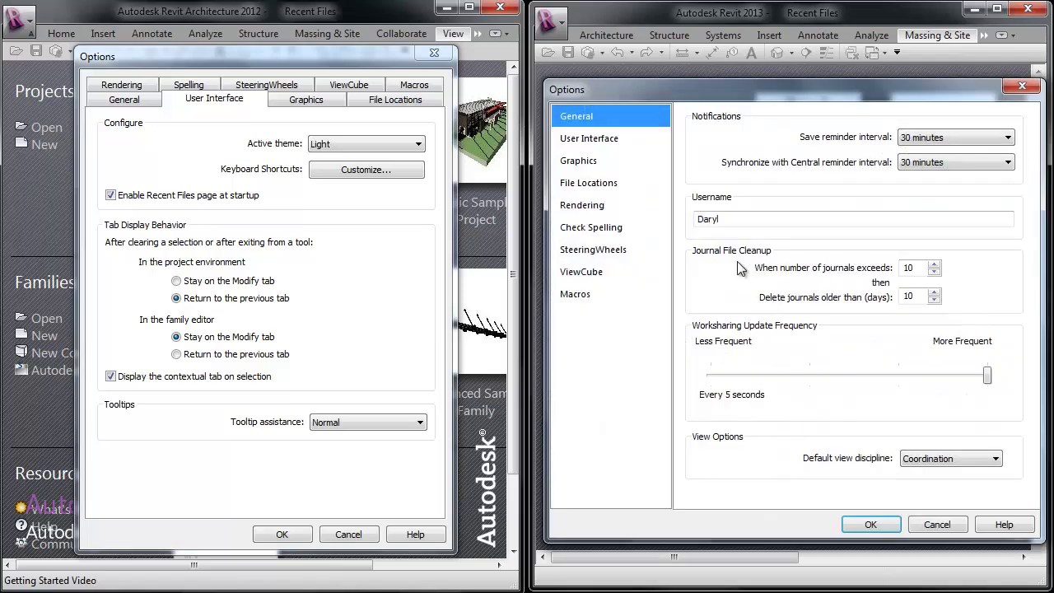
click(593, 139)
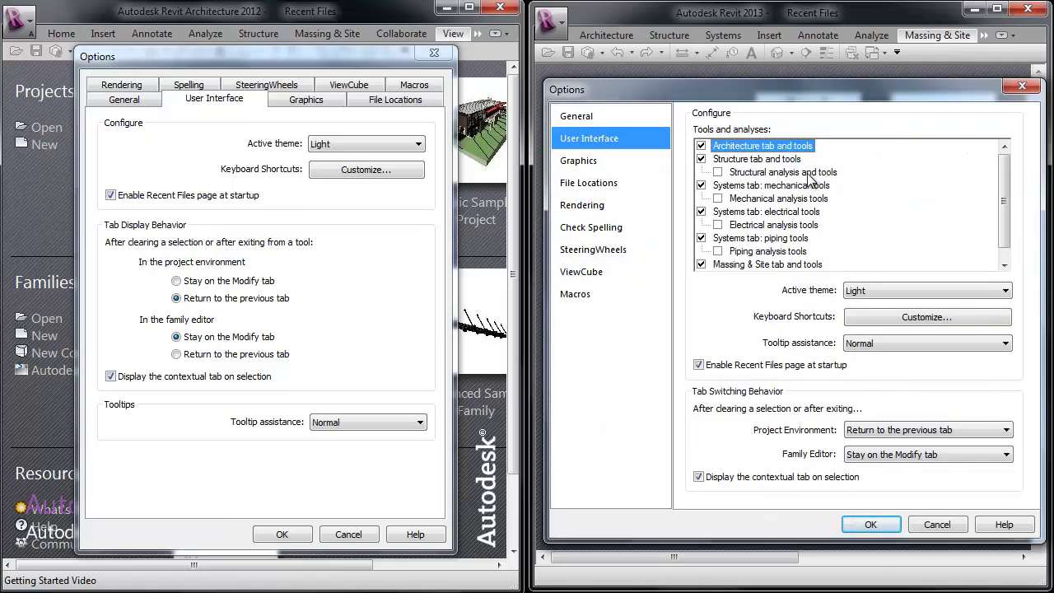
click(700, 160)
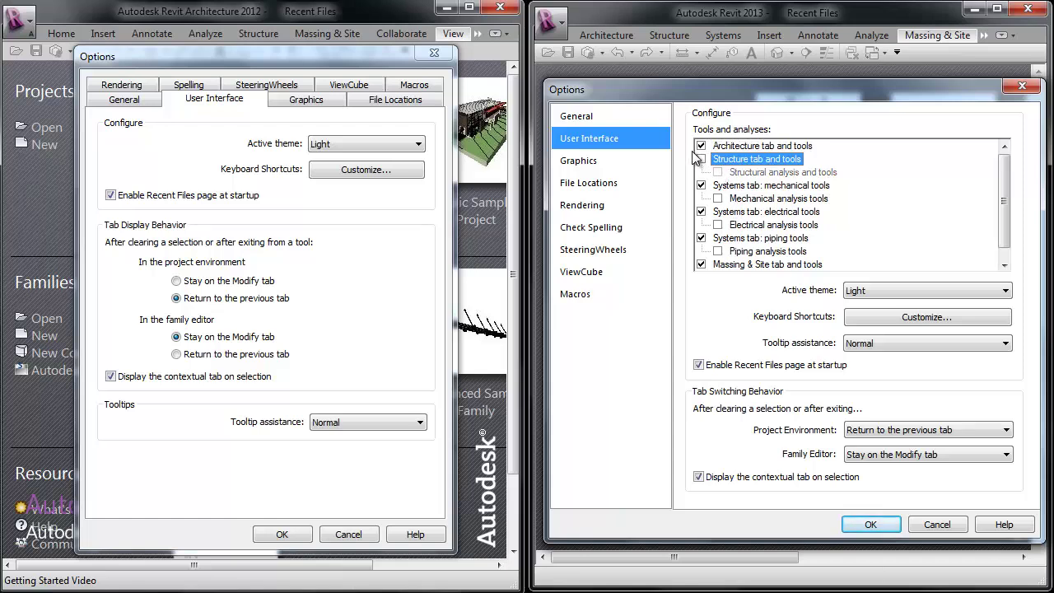
click(701, 159)
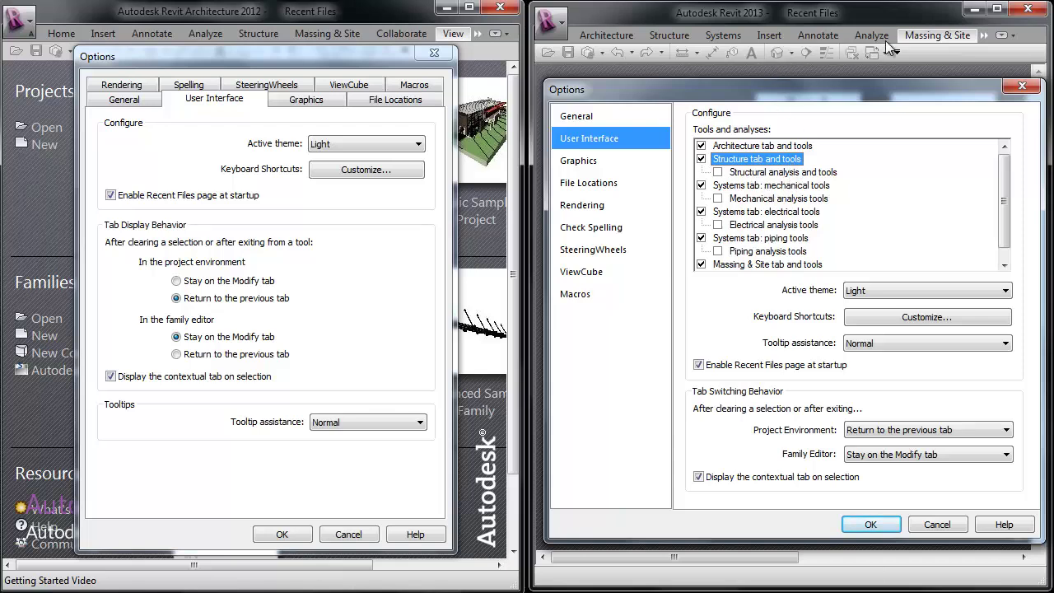
click(719, 172)
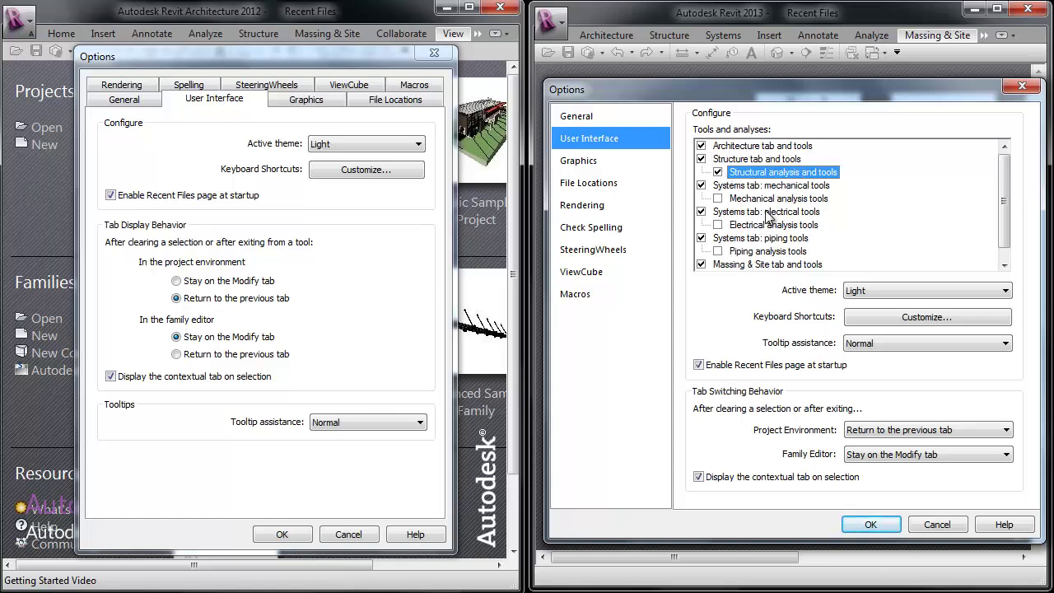
Enable the mechanical, electrical and piping analysis tools, and disable their parent Systems tab tools
click(718, 200)
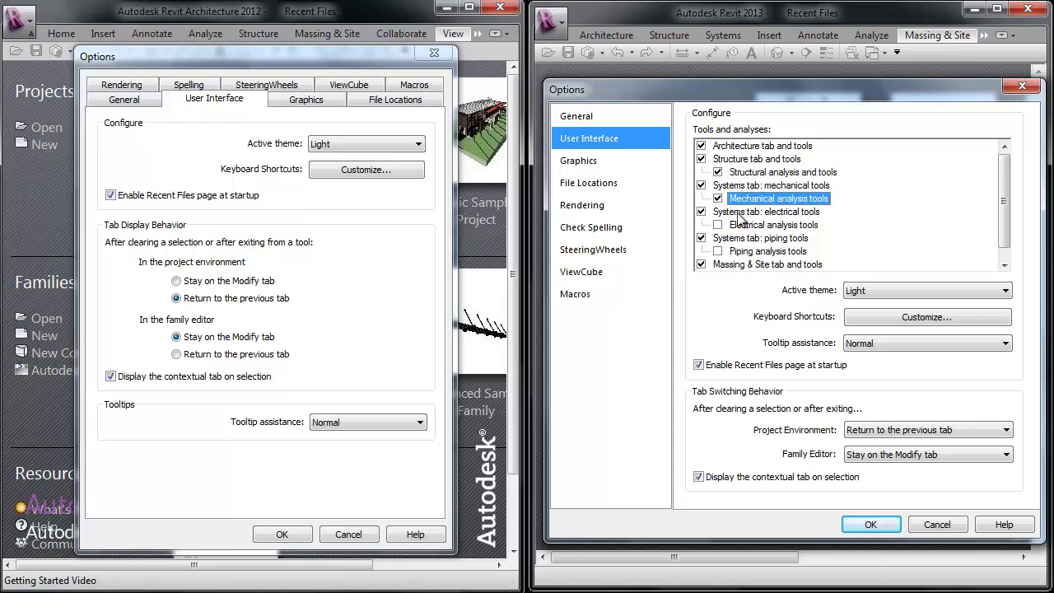
click(702, 186)
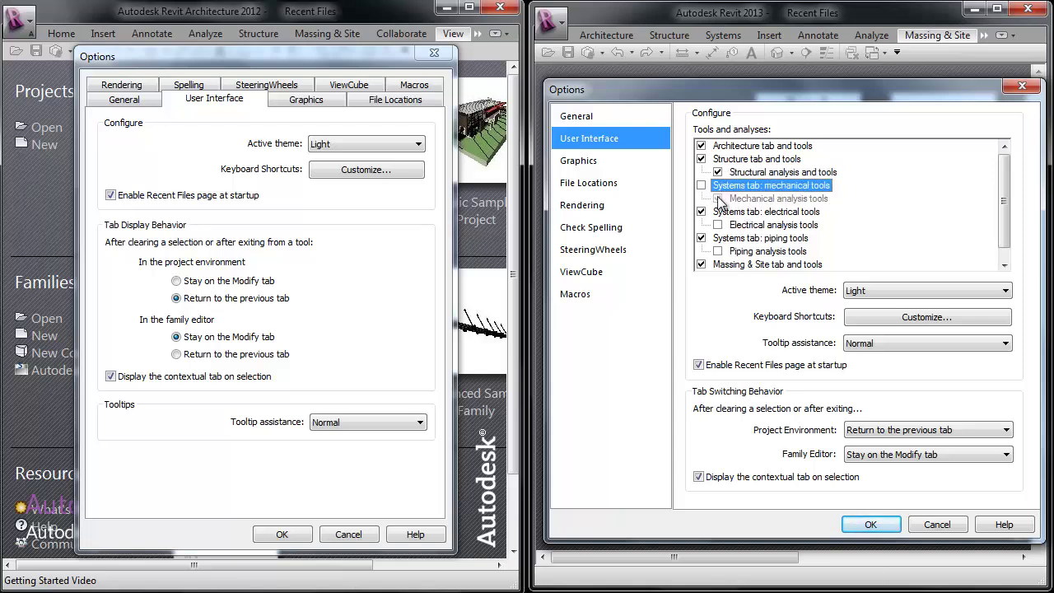
click(718, 226)
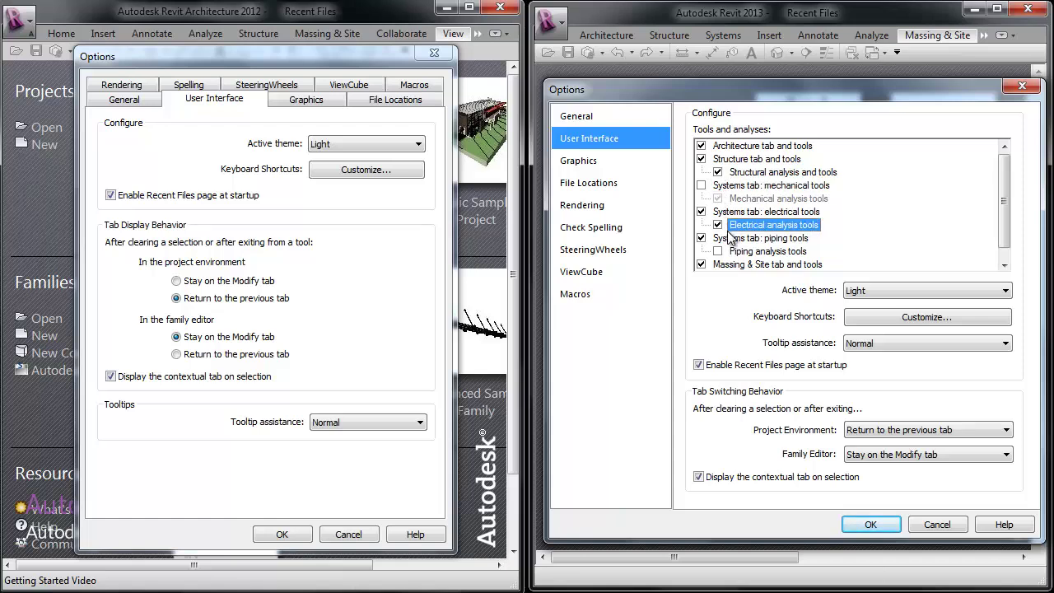
click(702, 212)
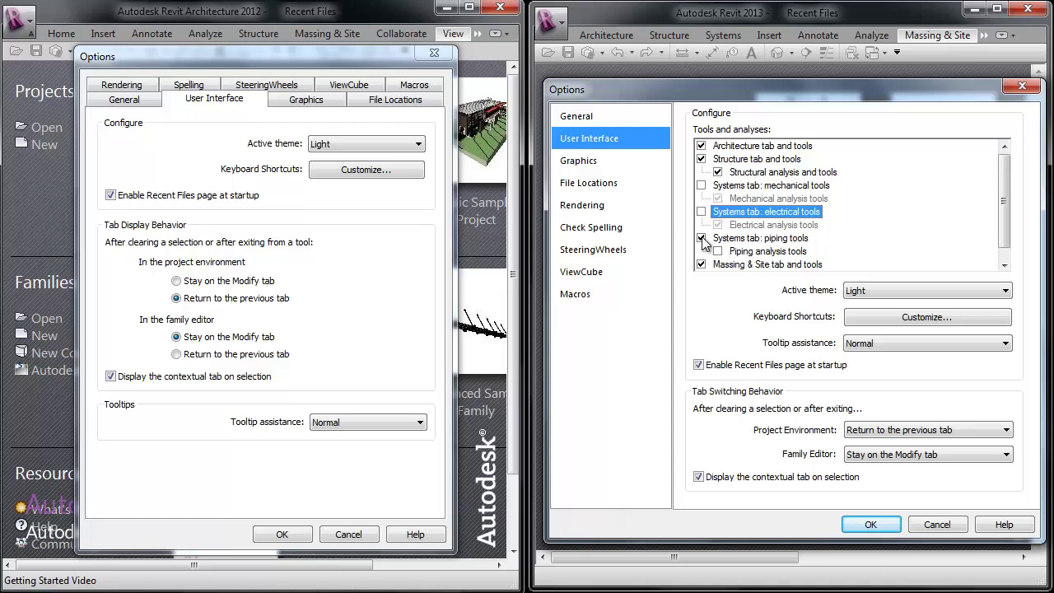
click(718, 251)
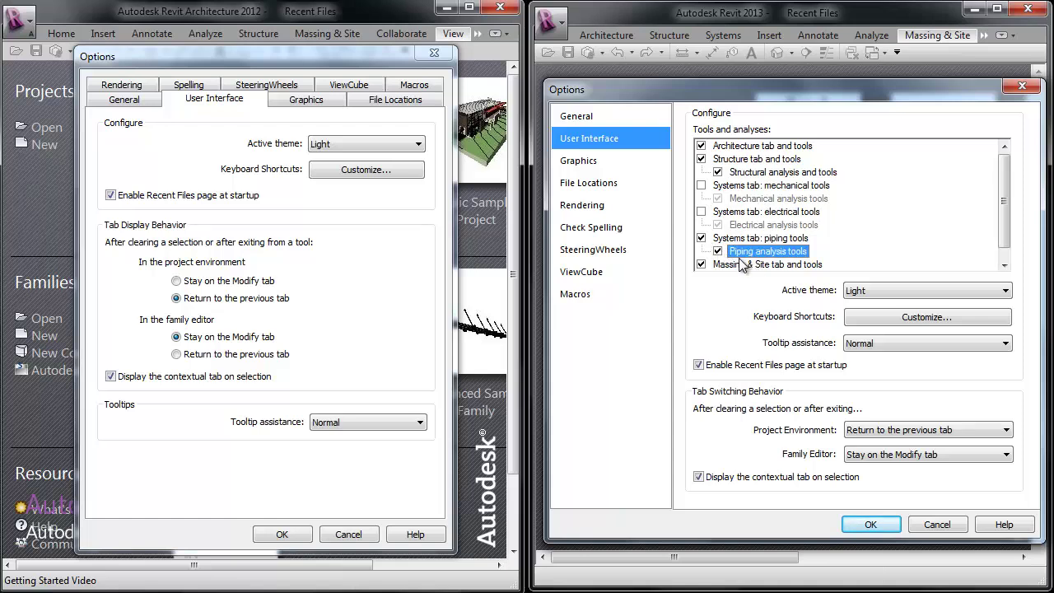
click(702, 238)
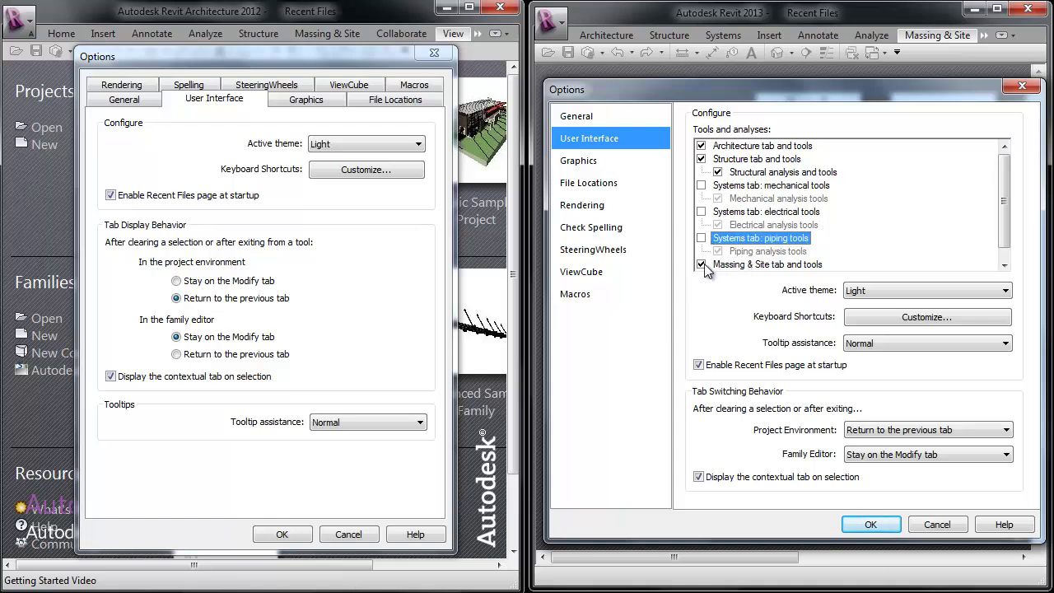
Disable the Massing & Site tab and tools and the Energy analysis and tools, and apply the options
click(702, 264)
click(701, 265)
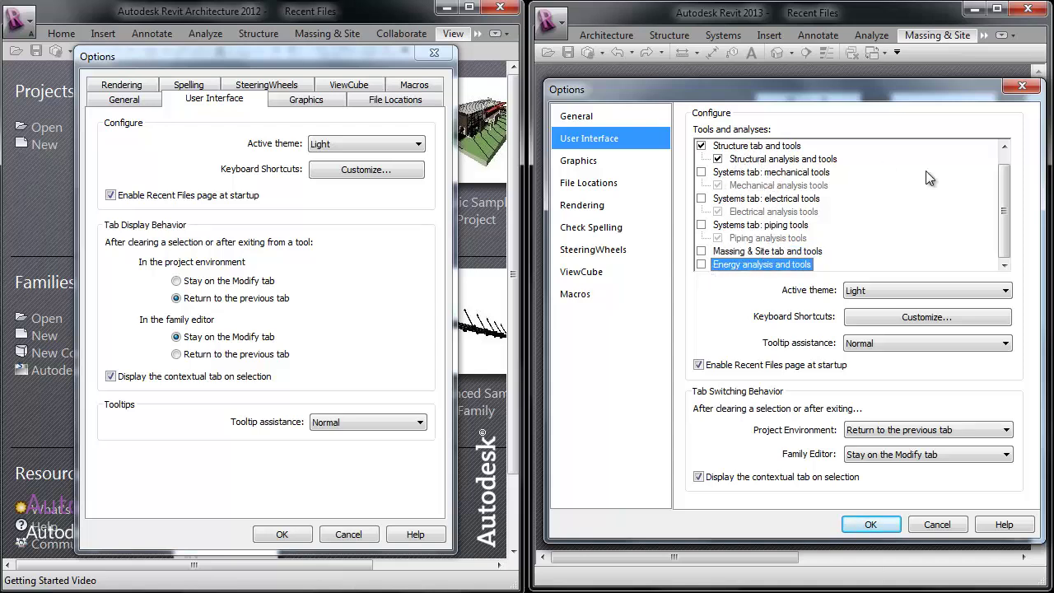
drag(1001, 195, 1003, 173)
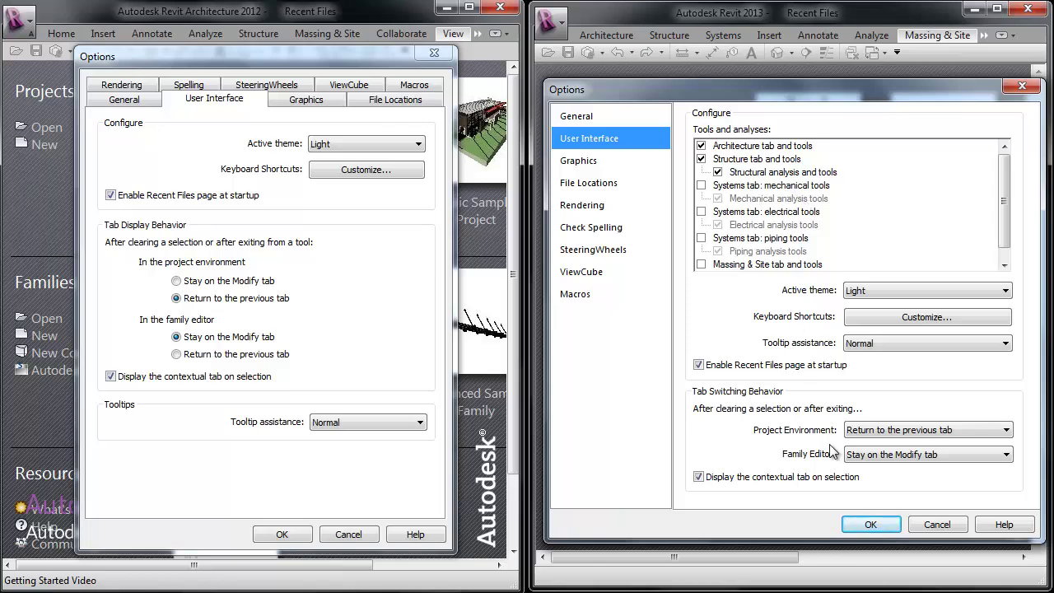
click(870, 524)
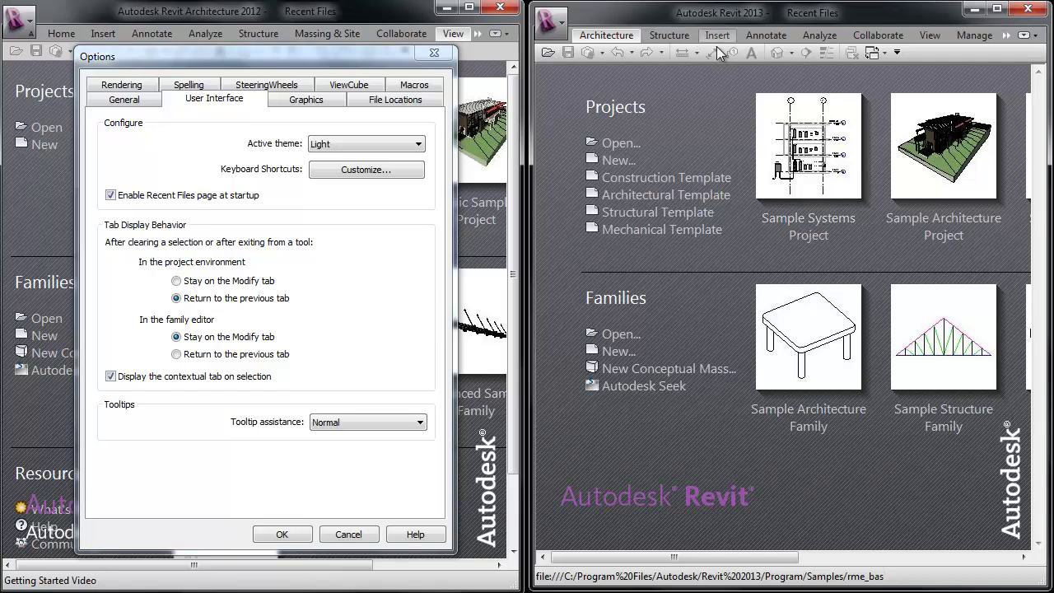
Show the Analyze tools in Revit 2013 and widen the window to examine the structural analysis tools
click(815, 36)
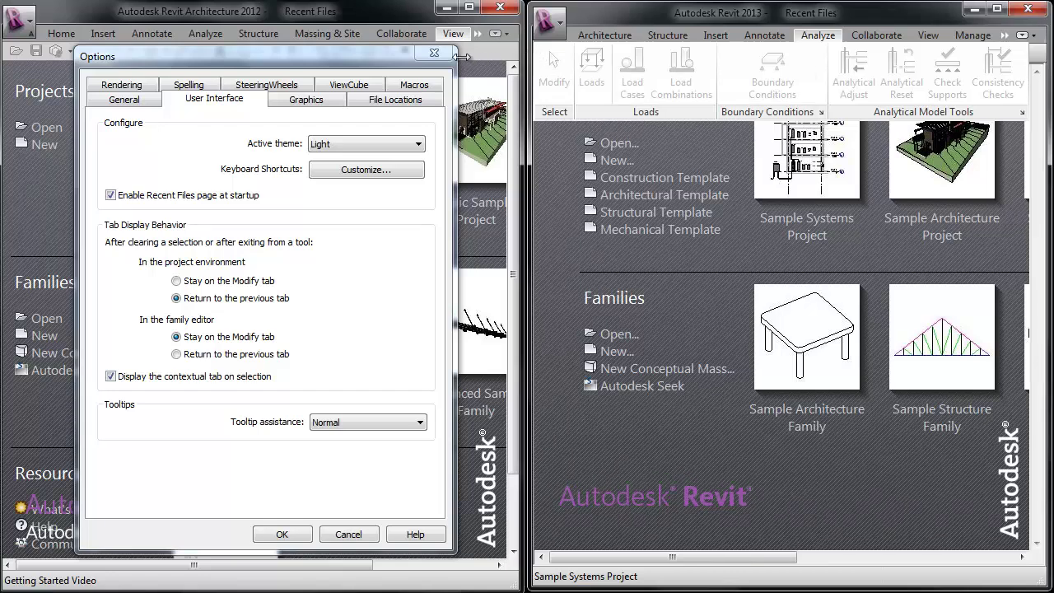
drag(535, 52, 91, 87)
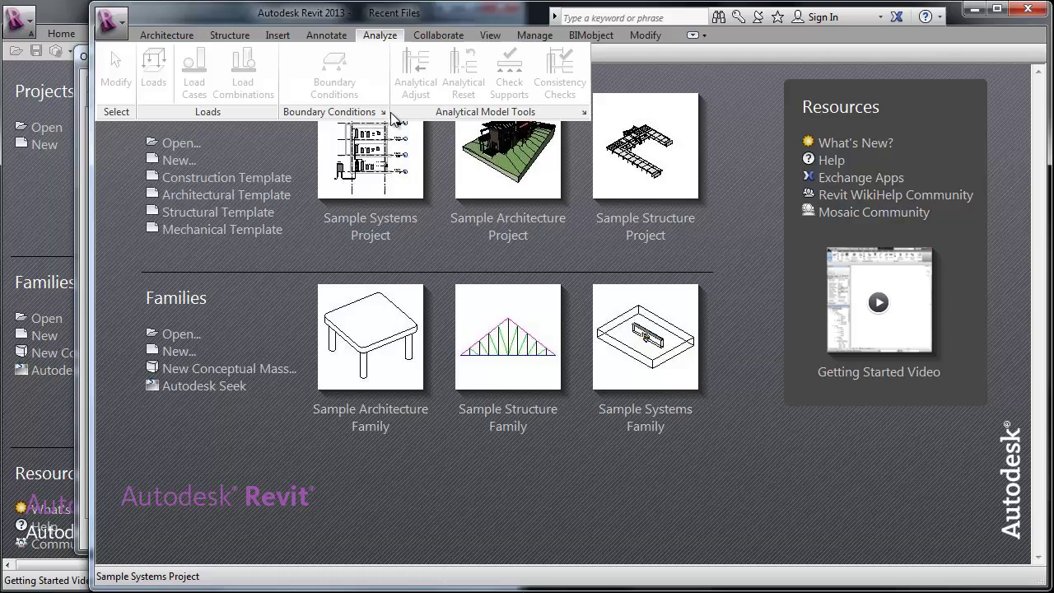
Reopen the Revit 2013 user interface options, re-enable the Systems tab's mechanical tools, and apply the options
click(118, 31)
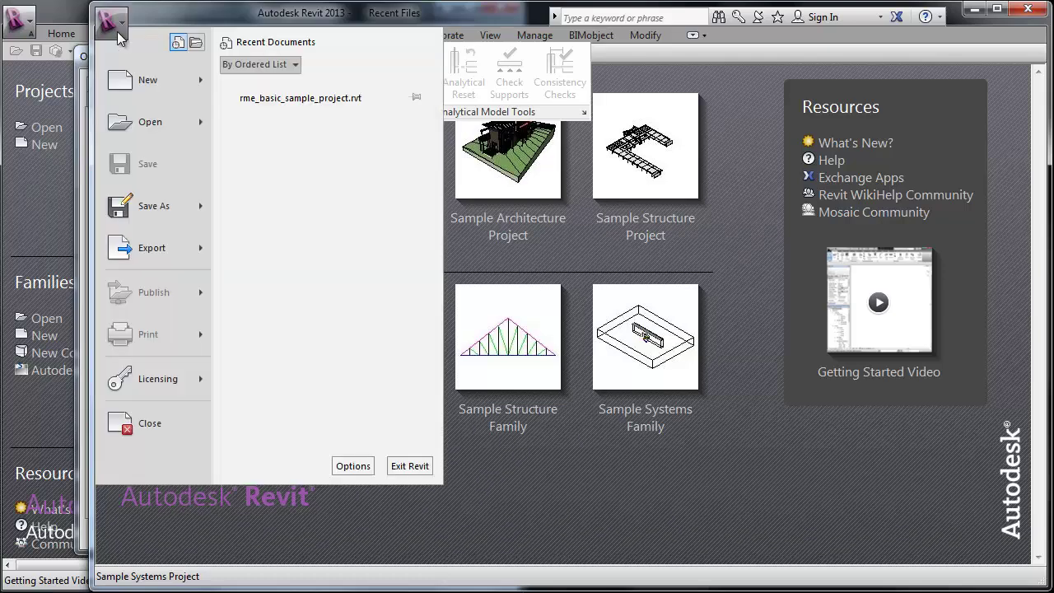
click(353, 466)
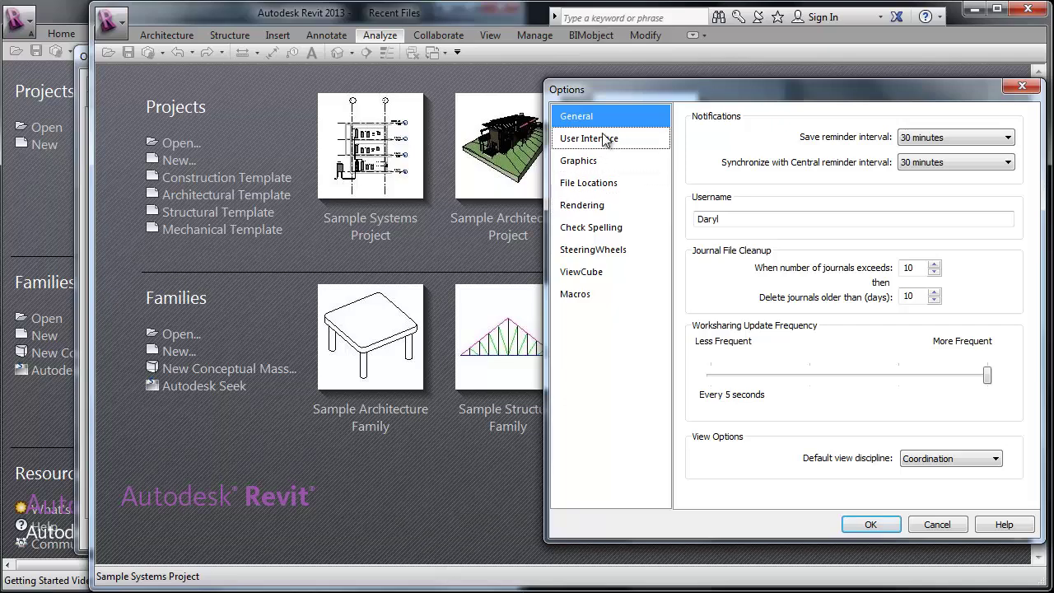
click(604, 140)
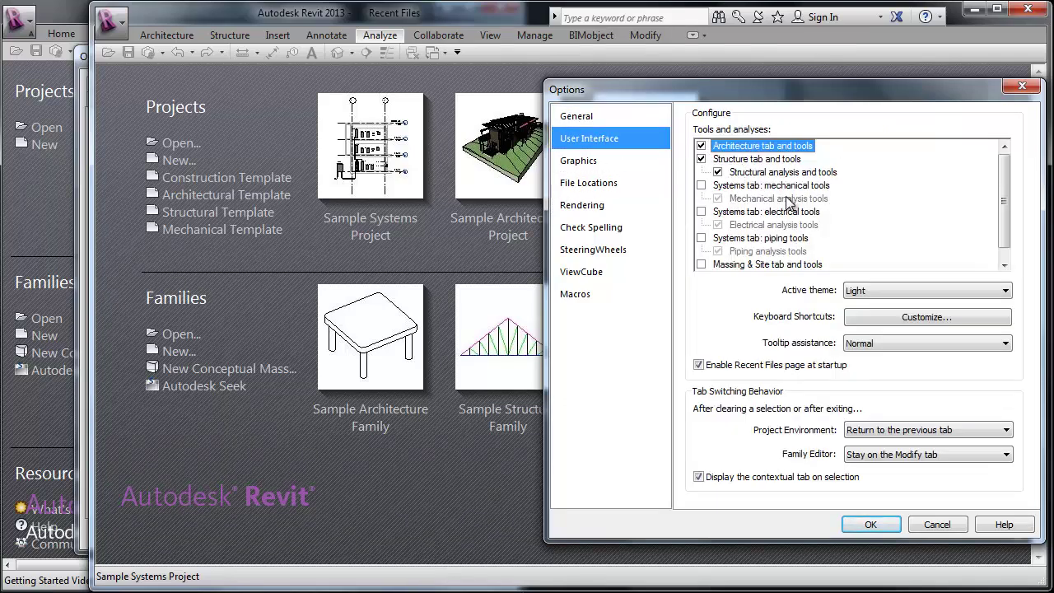
click(701, 186)
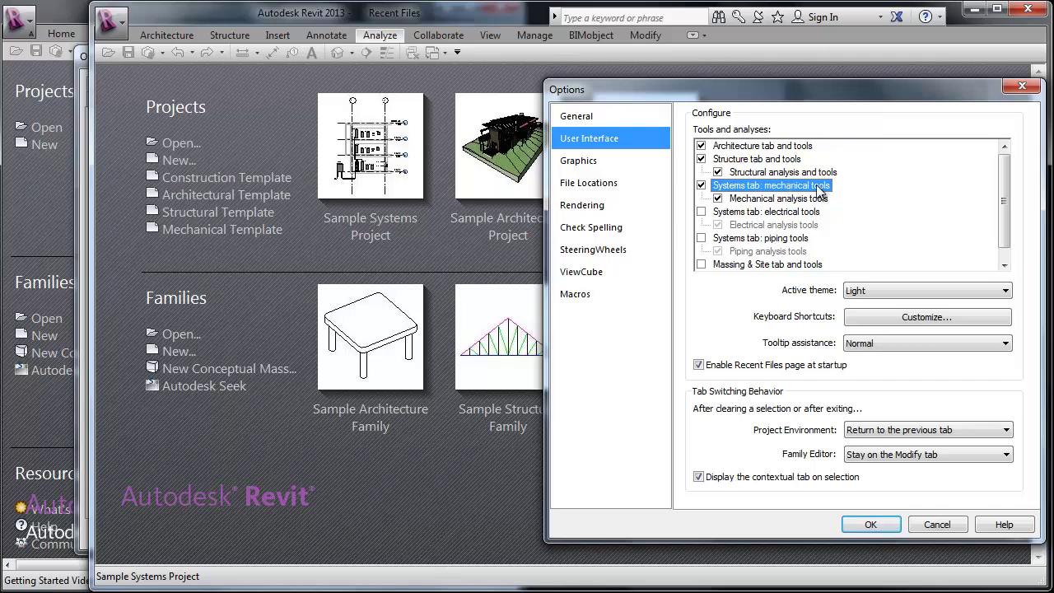
click(864, 526)
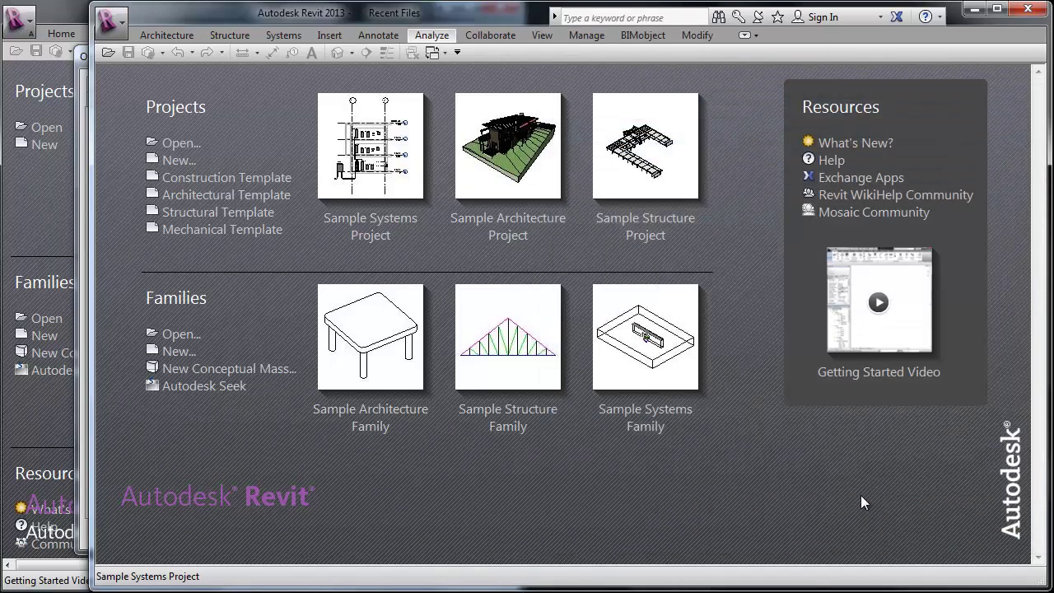
Examine the tools on the Systems and Analyze tabs, and return the Revit 2013 window to half width
click(283, 36)
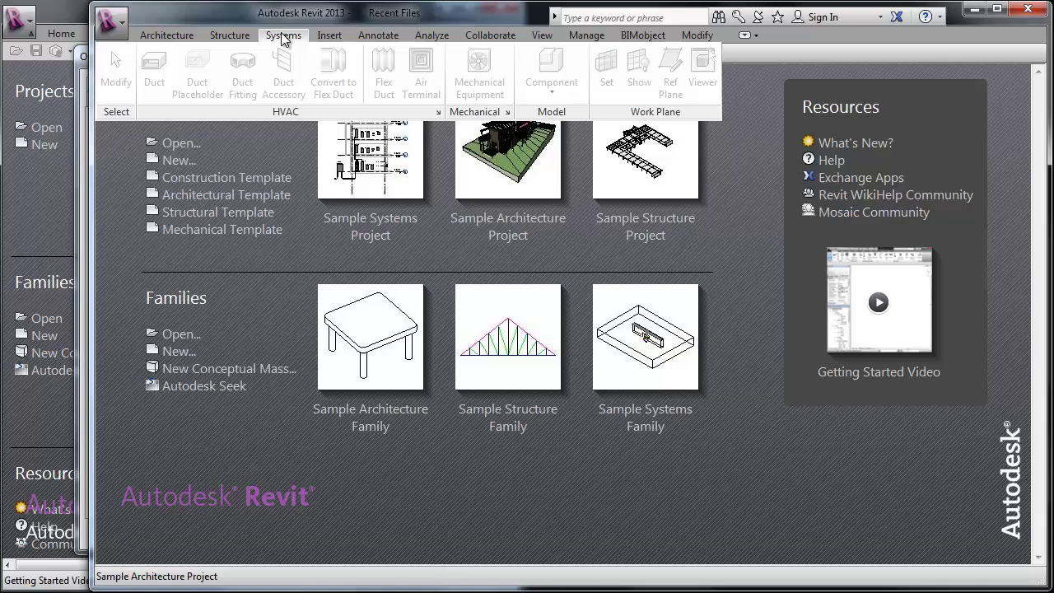
click(432, 36)
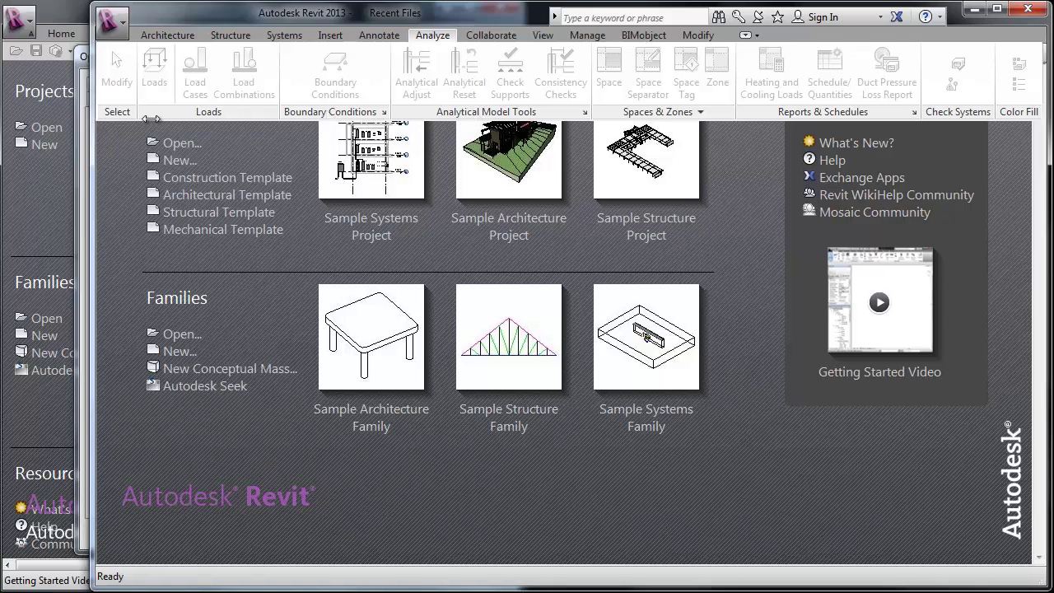
drag(88, 118, 535, 118)
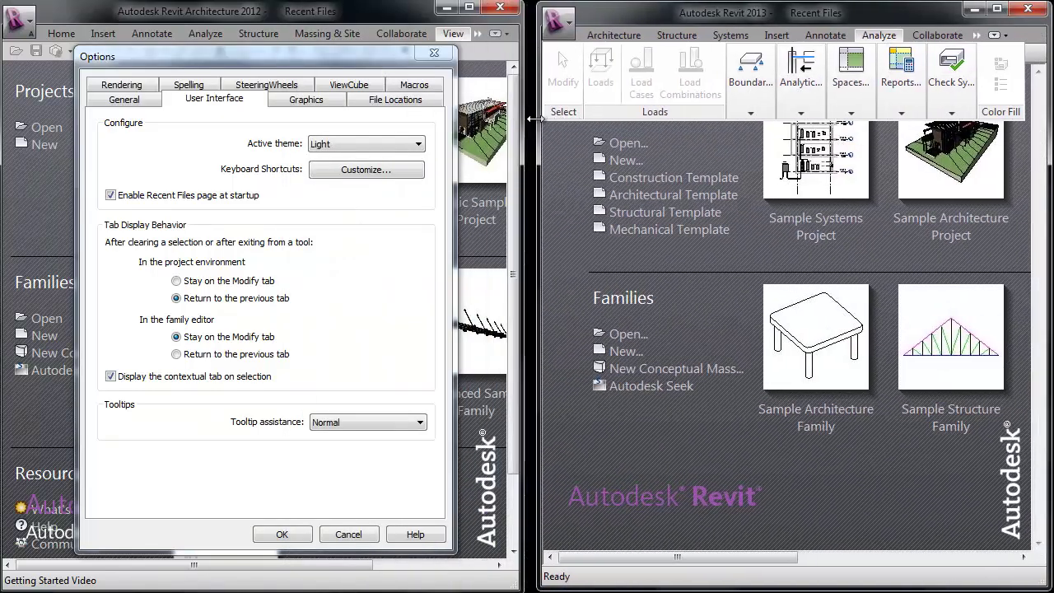
Reopen the Revit 2013 options, review the user interface settings, and compare the Graphics settings in both Revit versions
click(559, 31)
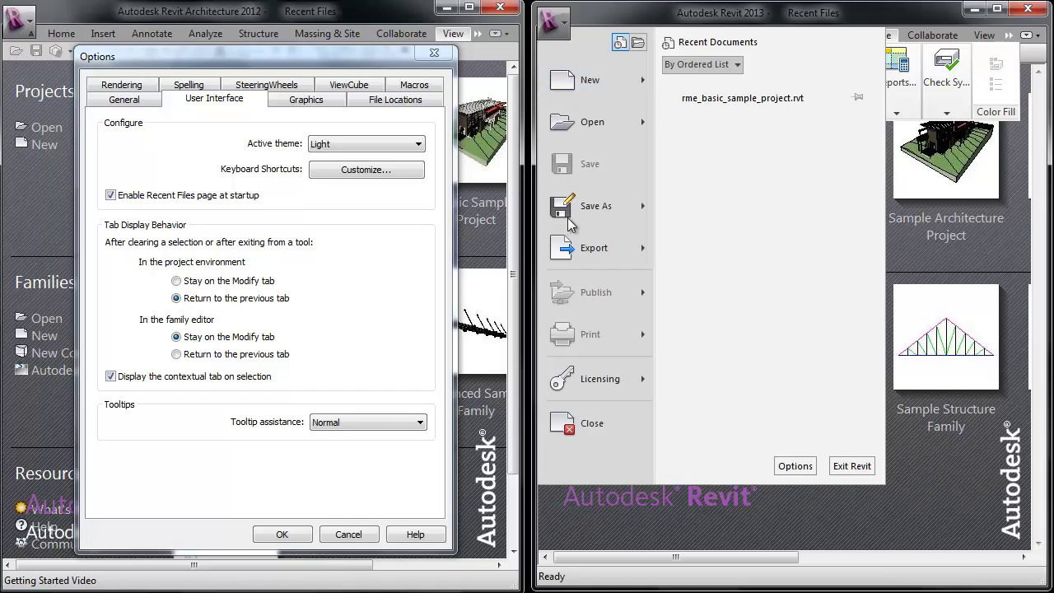
click(778, 465)
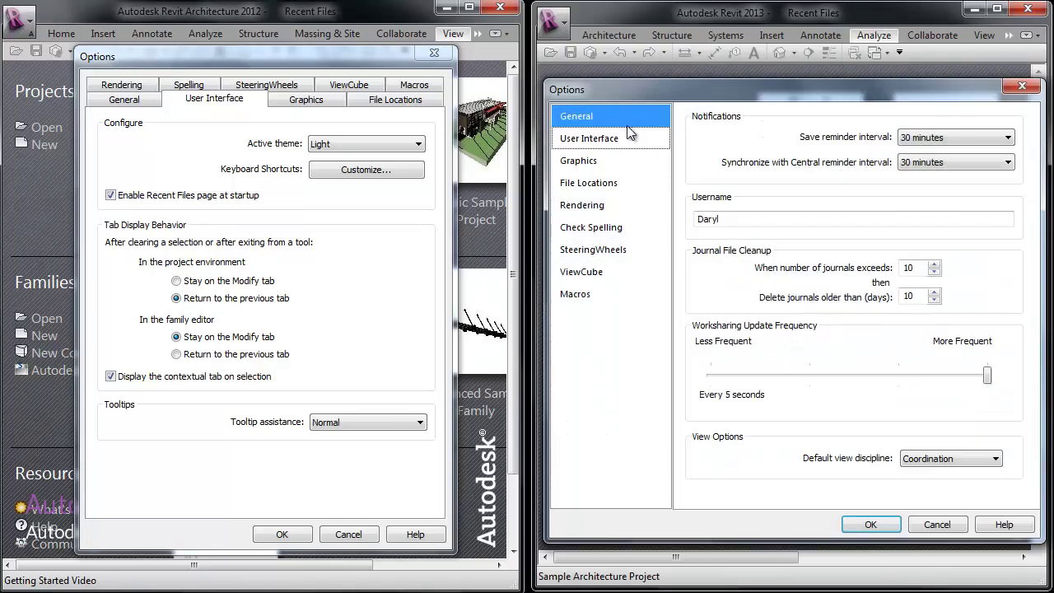
click(569, 140)
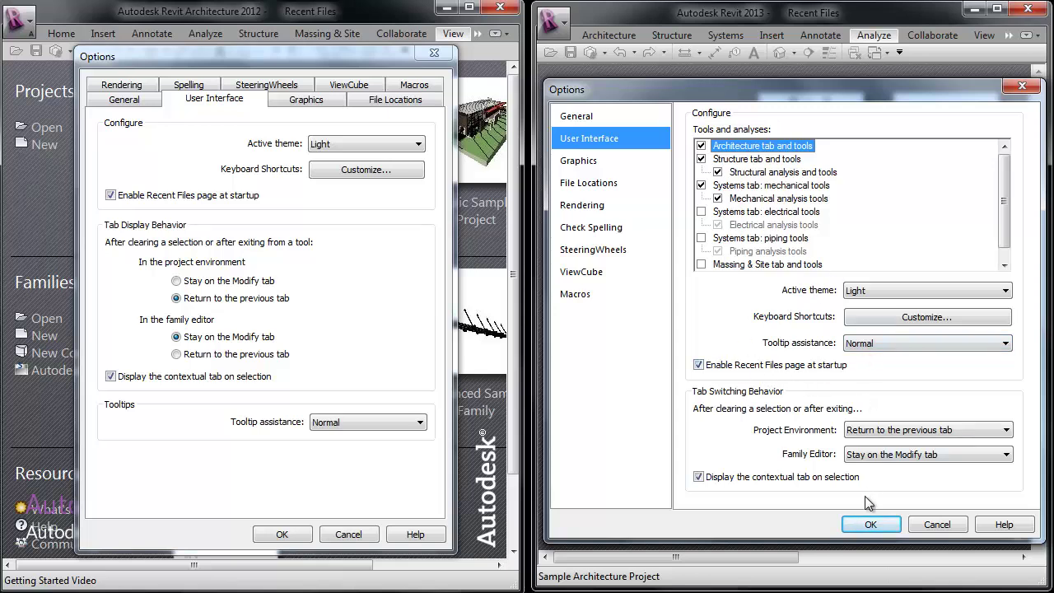
click(646, 162)
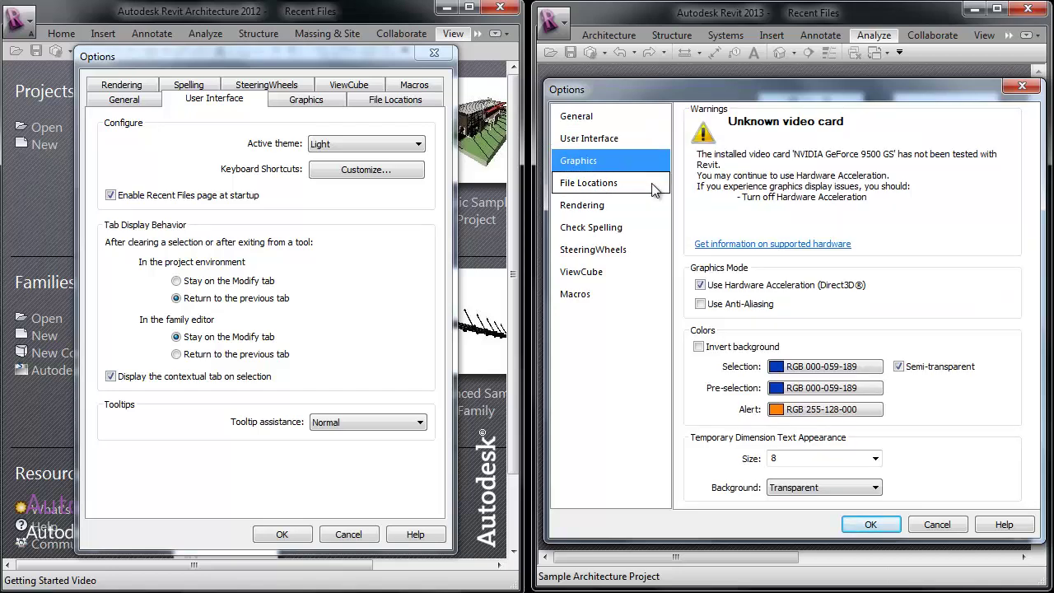
click(314, 100)
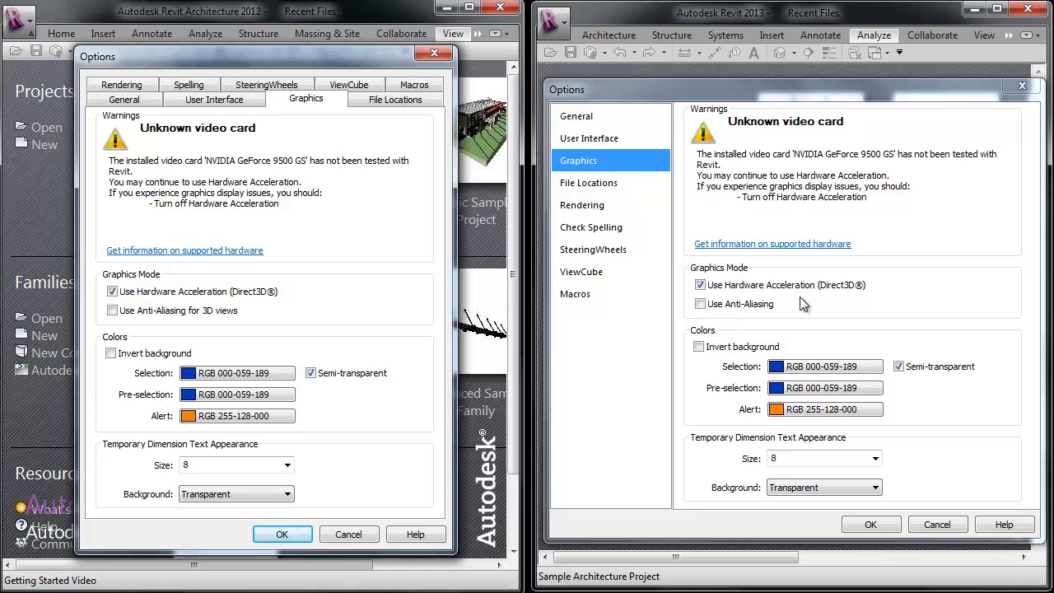
Compare the File Locations template settings in both Revit versions, and move the Revit 2013 Options dialog aside to view the template links
click(615, 182)
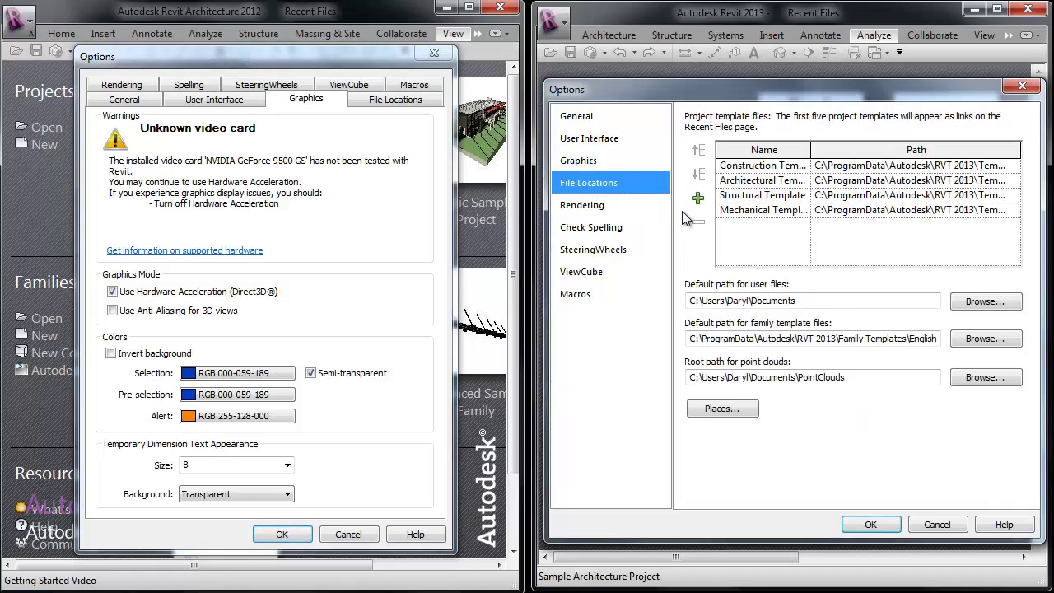
click(410, 102)
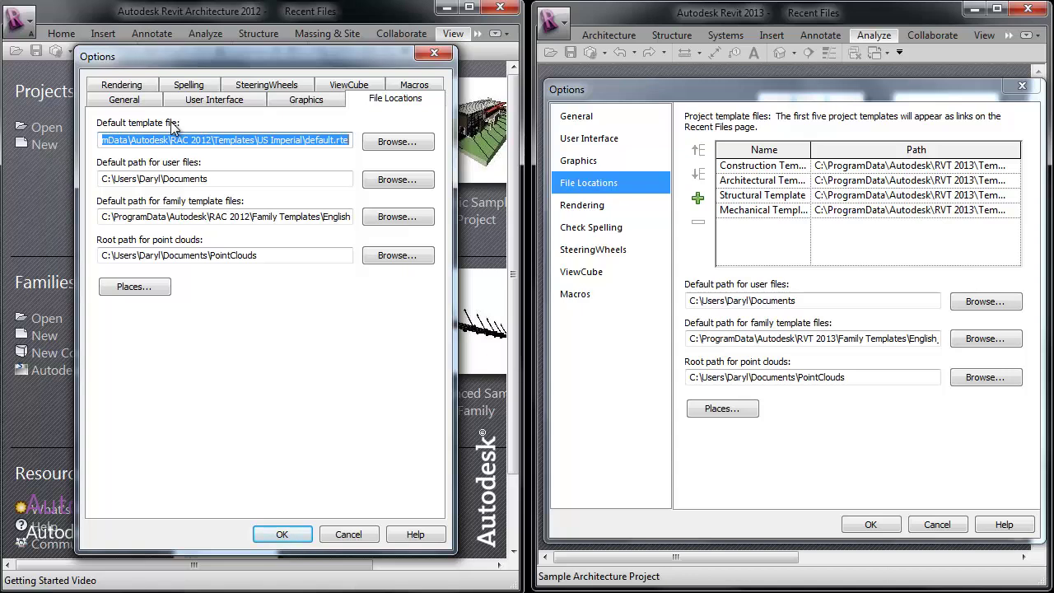
drag(112, 141, 360, 141)
drag(196, 140, 391, 144)
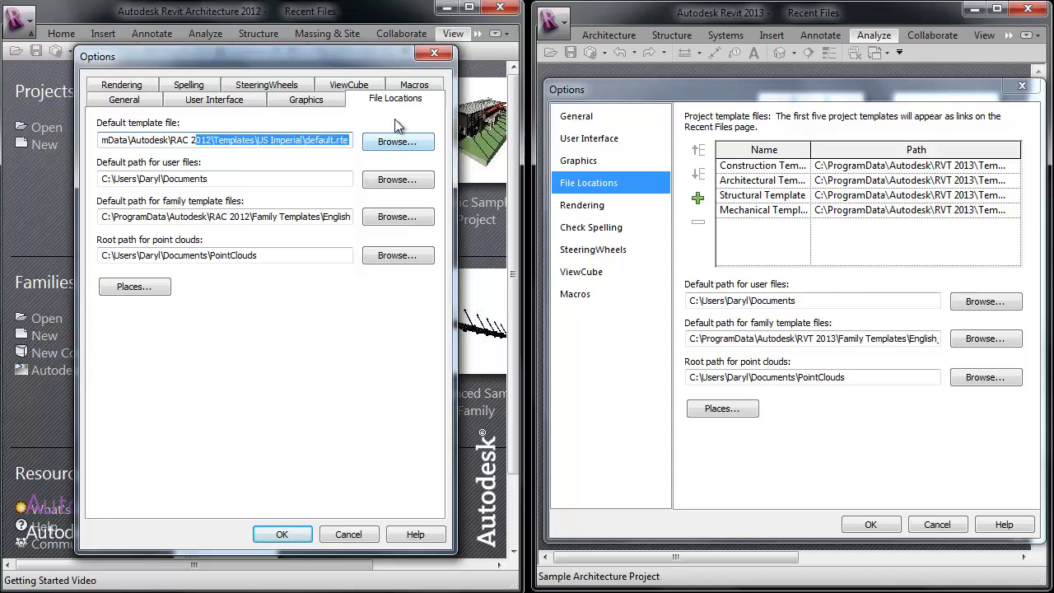
click(644, 83)
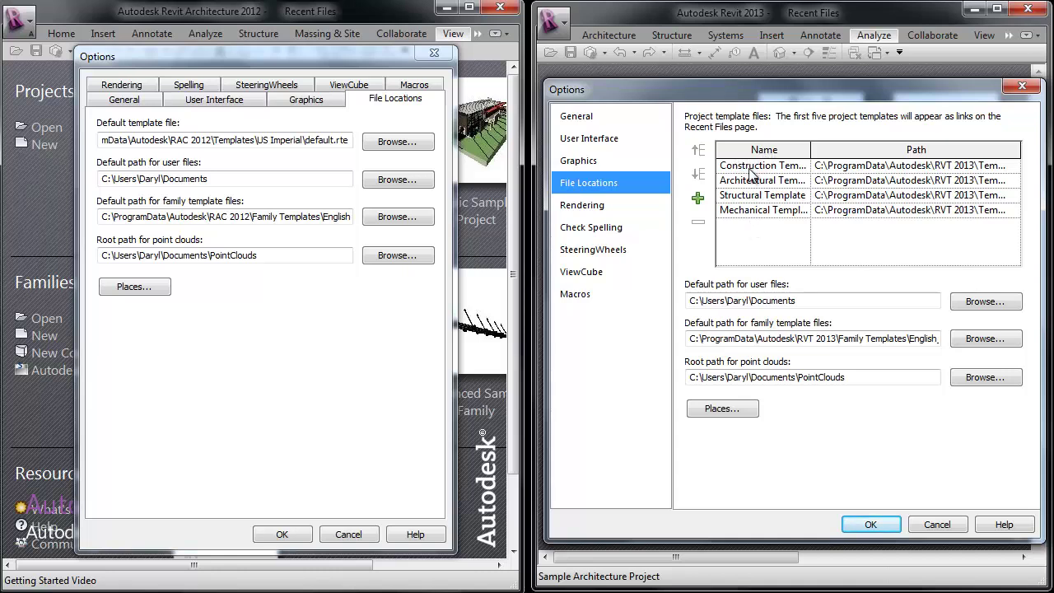
drag(745, 91, 914, 90)
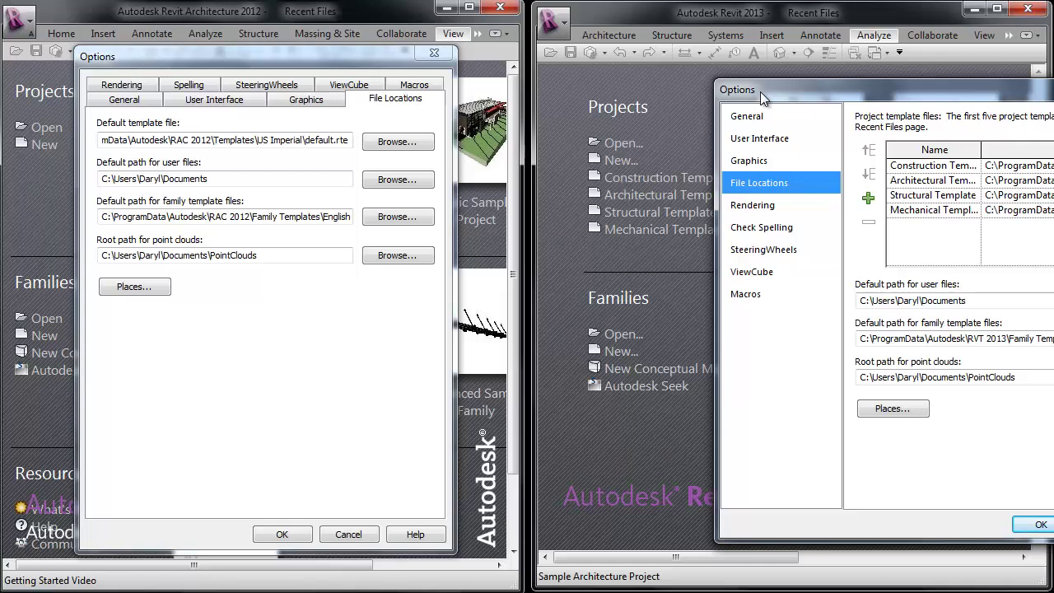
Close the Revit 2013 options, examine the template choices for a new project against the 2012 default template path, and cancel the new project
drag(797, 83, 618, 85)
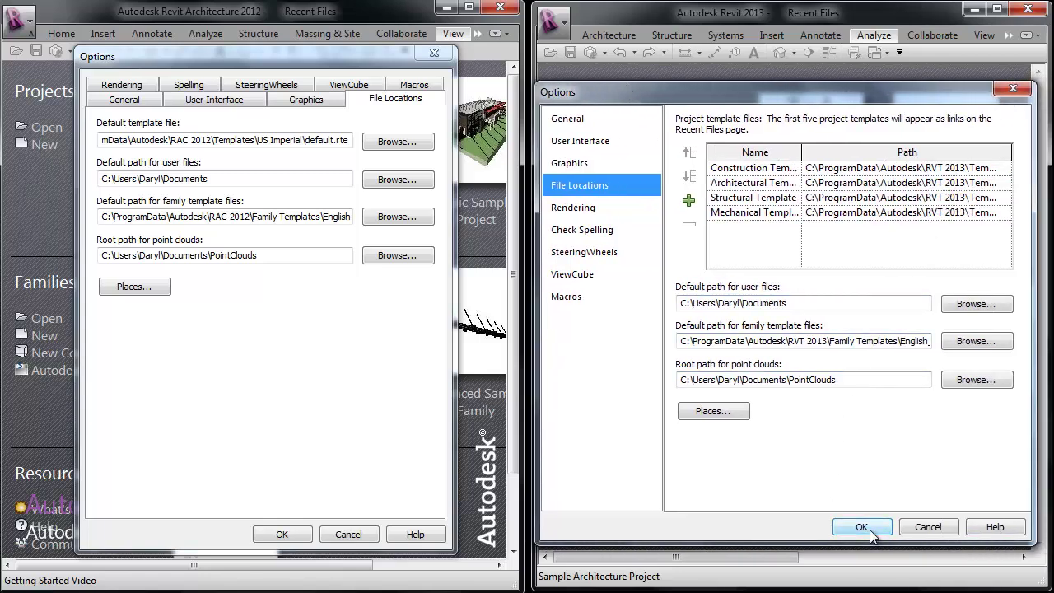
click(926, 527)
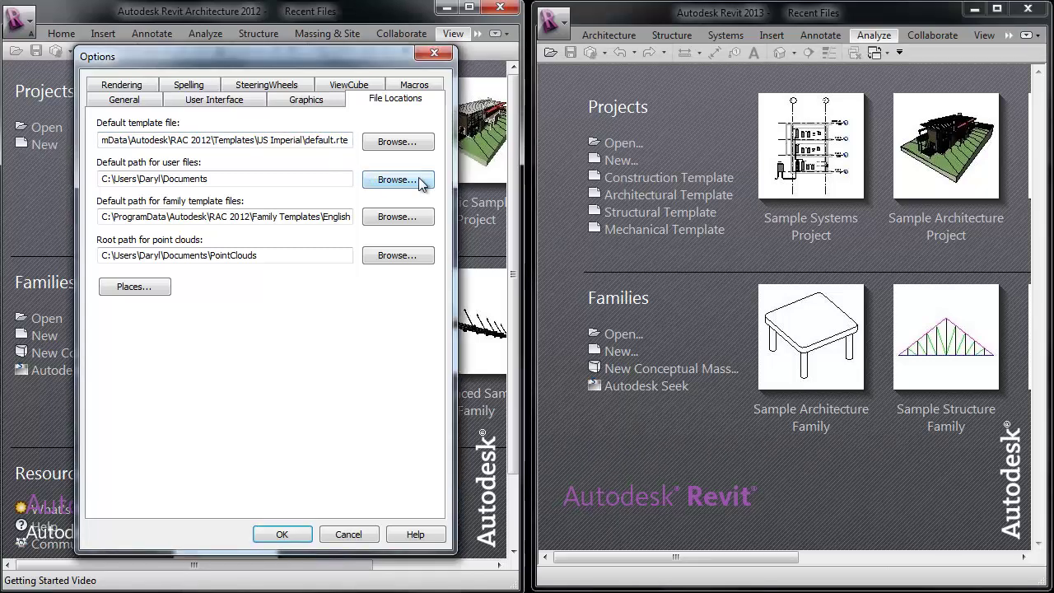
click(623, 159)
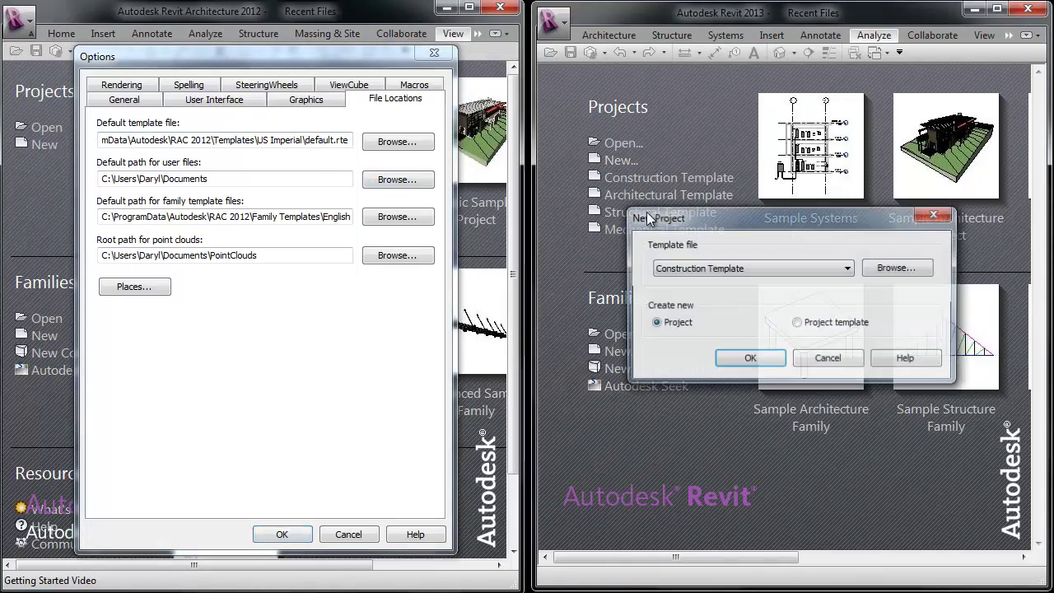
click(745, 270)
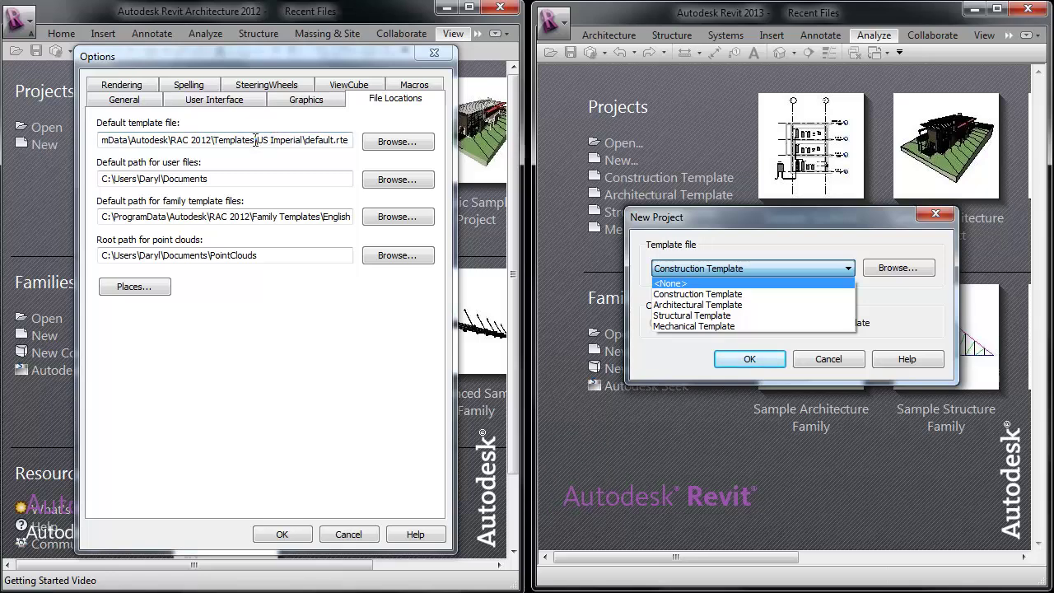
drag(256, 140, 351, 140)
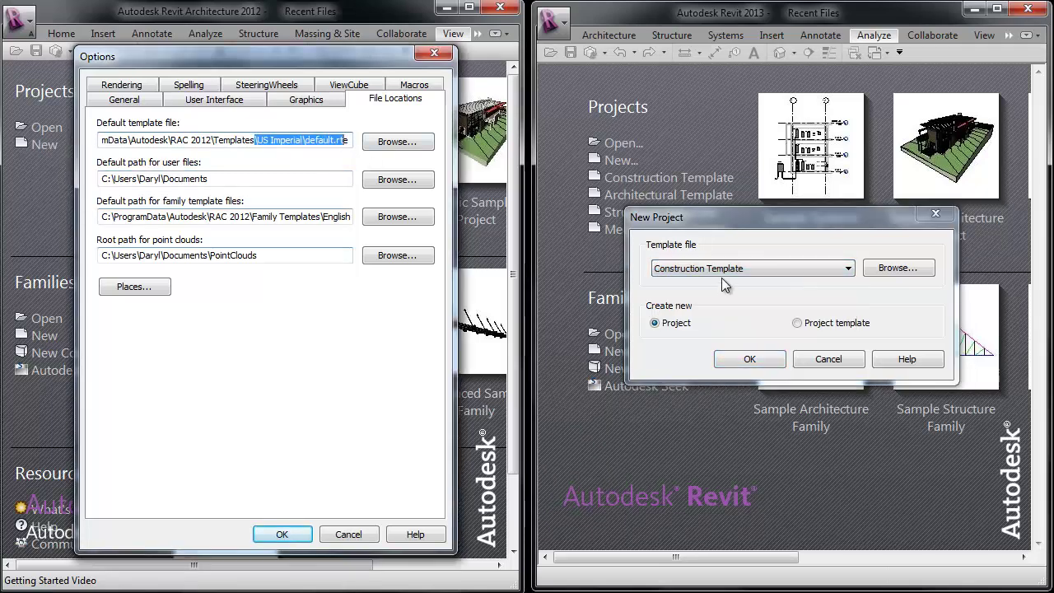
click(728, 220)
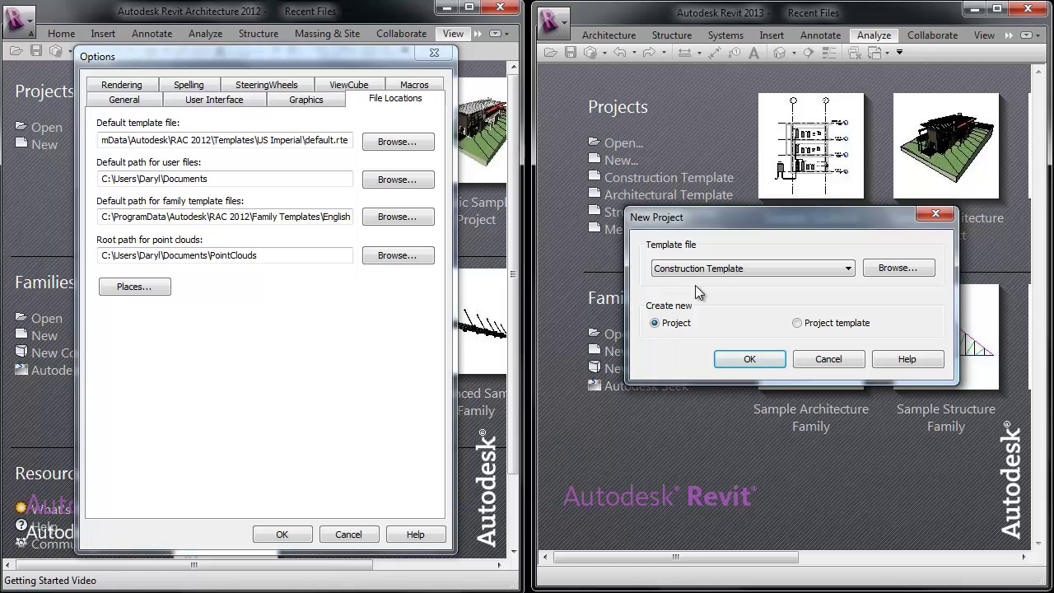
click(702, 274)
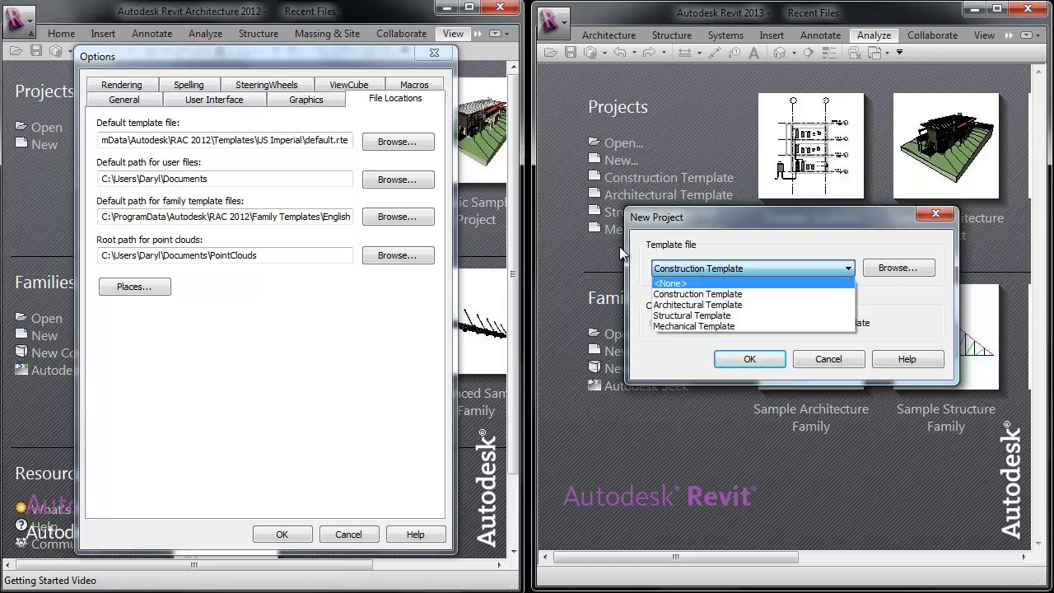
click(830, 363)
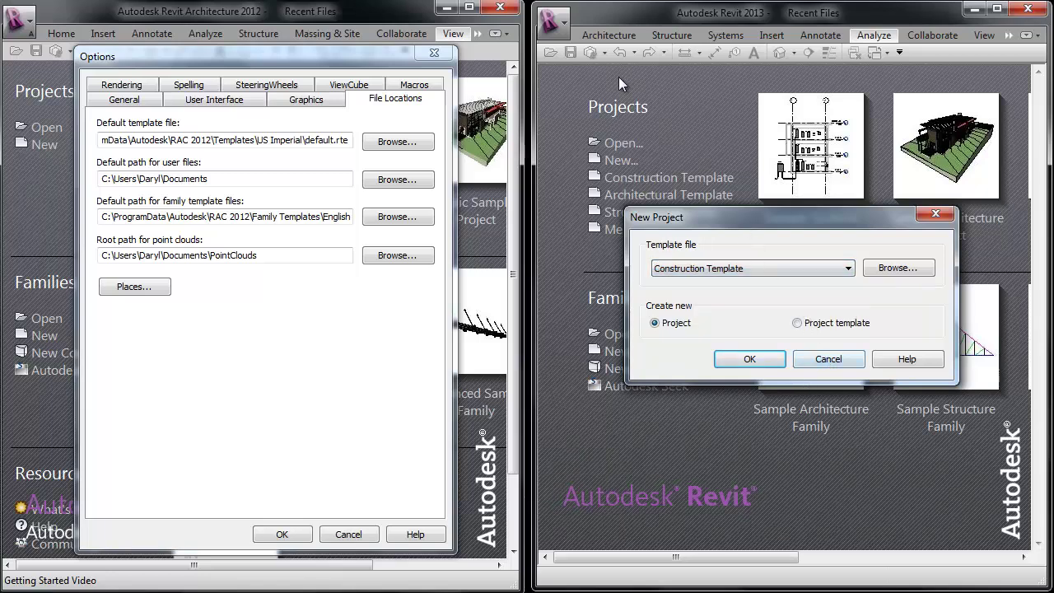
click(840, 364)
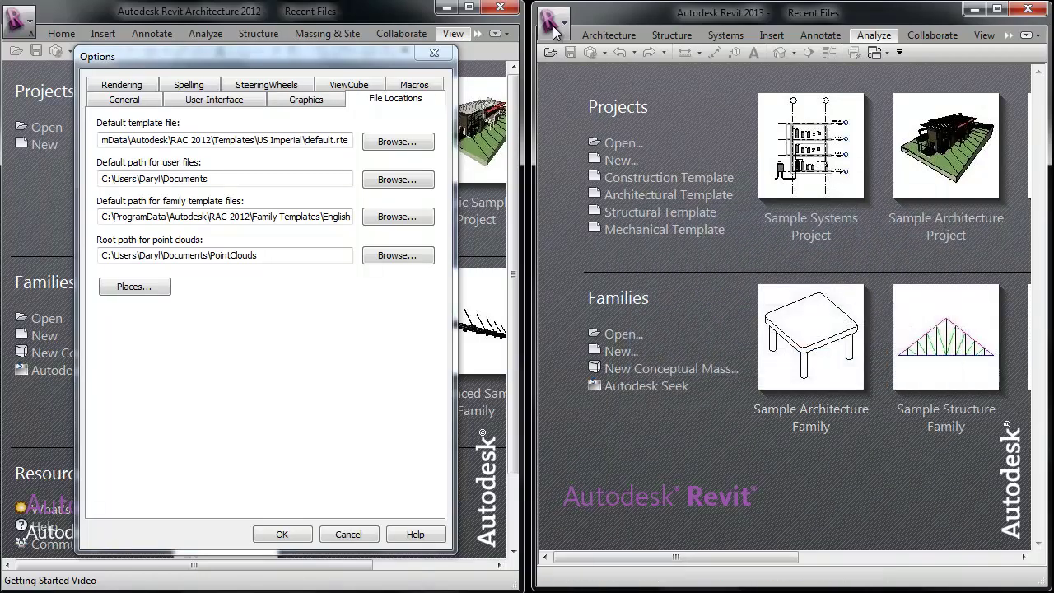
Reopen the Revit 2013 File Locations options and compare the project template and user file paths with those in Revit Architecture 2012
click(555, 32)
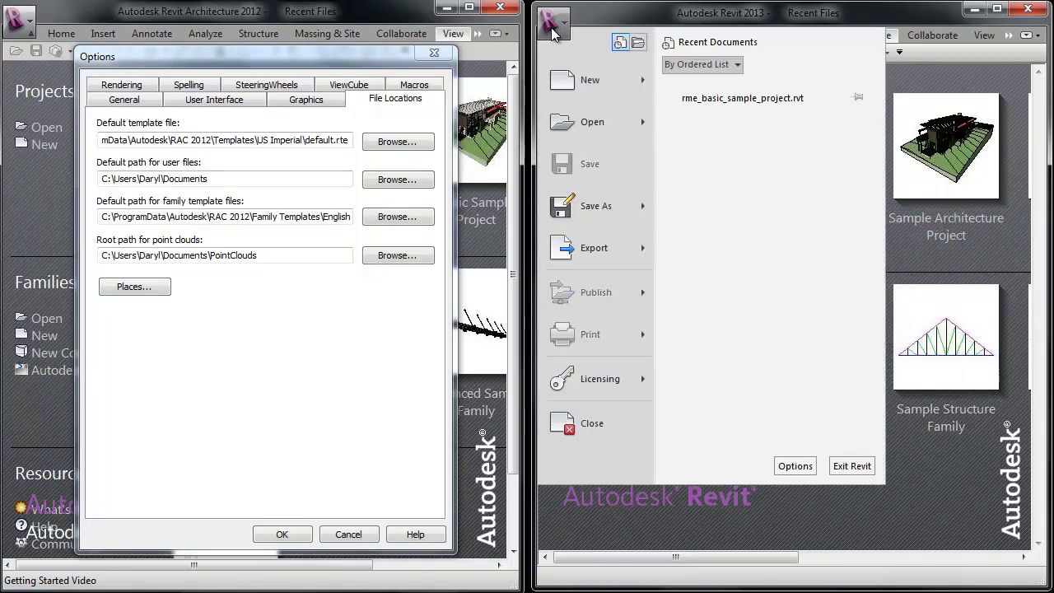
click(796, 466)
click(633, 187)
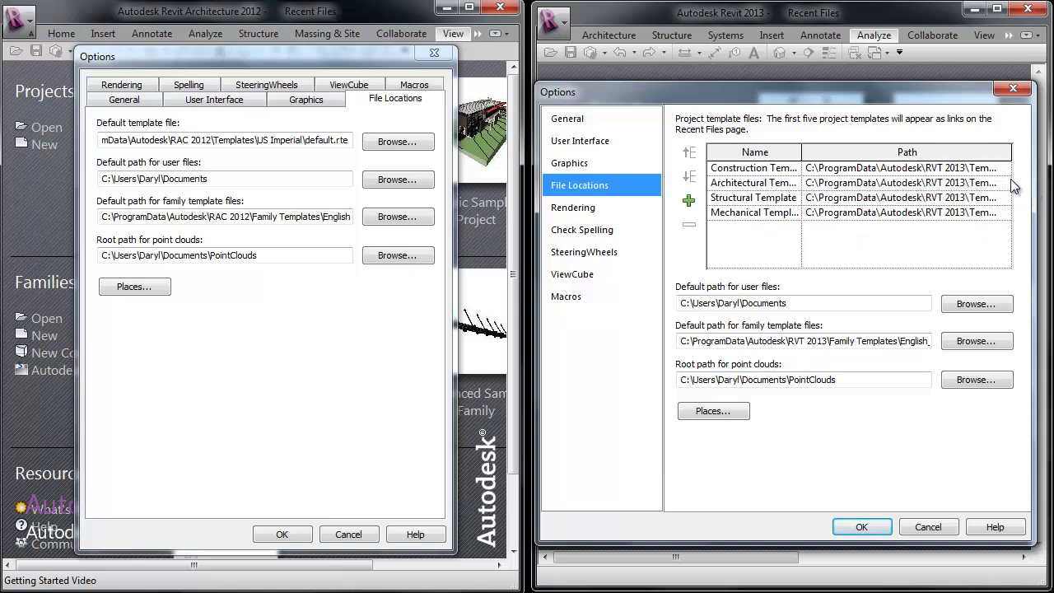
click(938, 169)
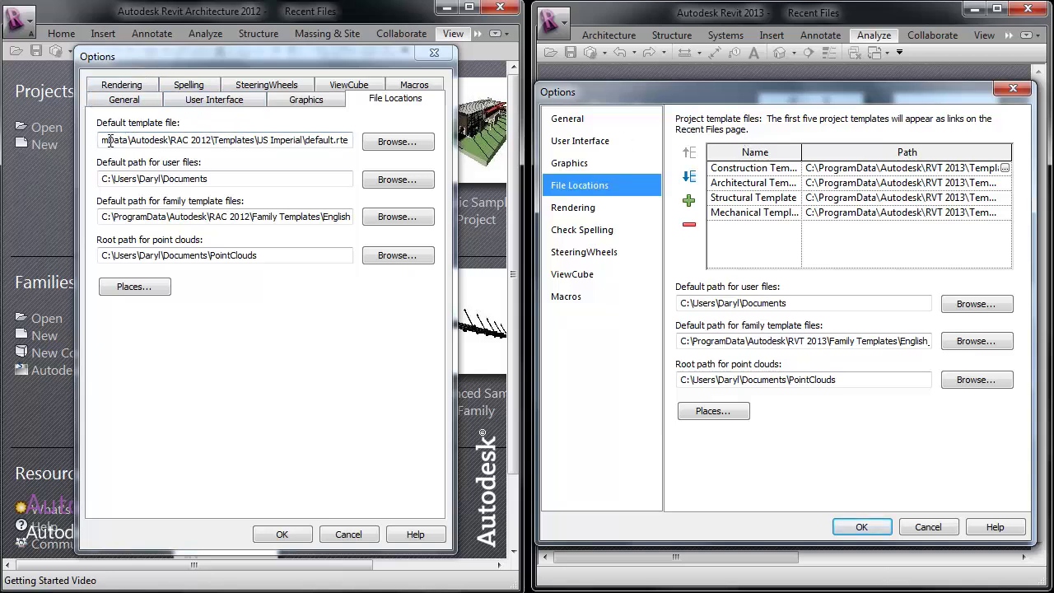
drag(108, 140, 380, 145)
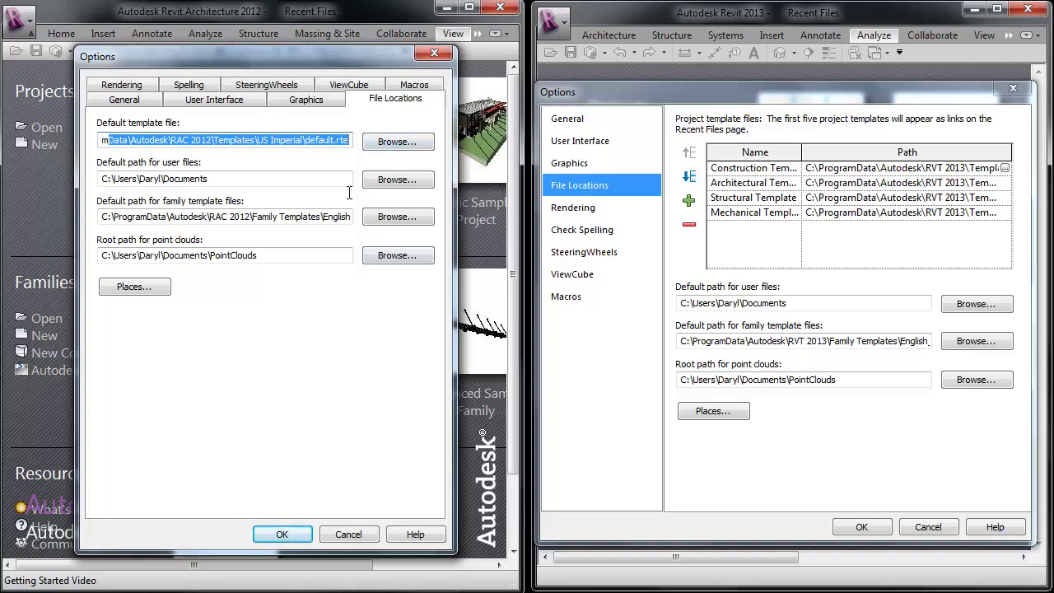
drag(822, 303, 622, 317)
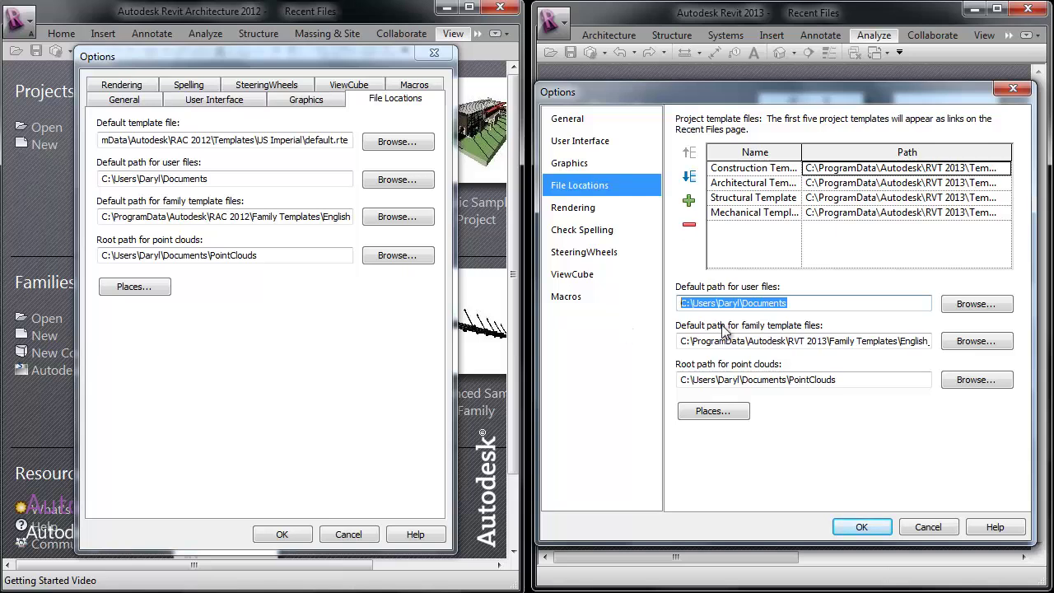
drag(829, 306, 601, 310)
Compare the Rendering and spelling settings in the Options dialogs of both Revit versions
click(567, 209)
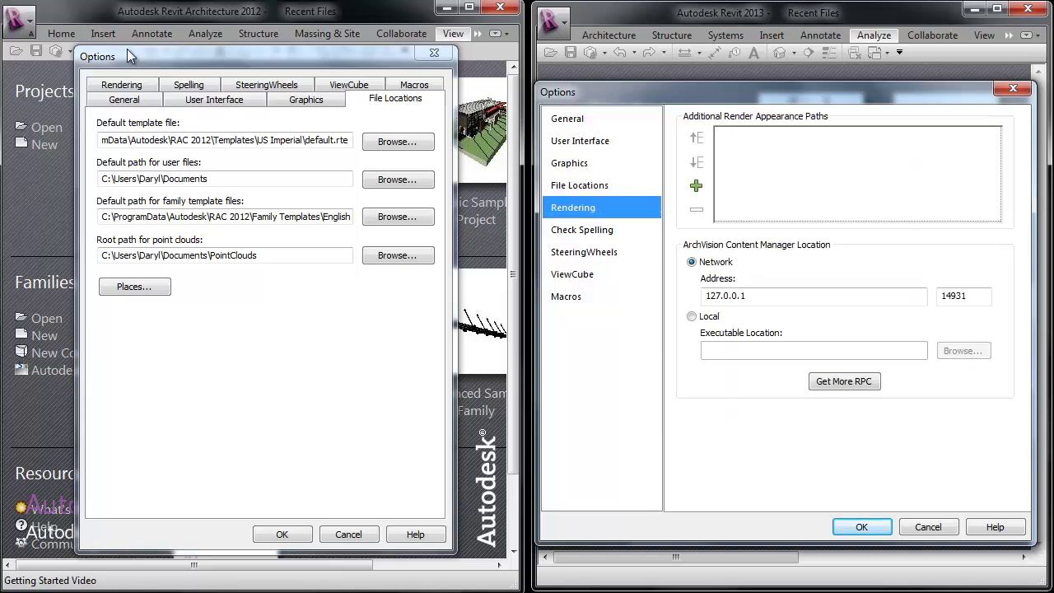
click(136, 87)
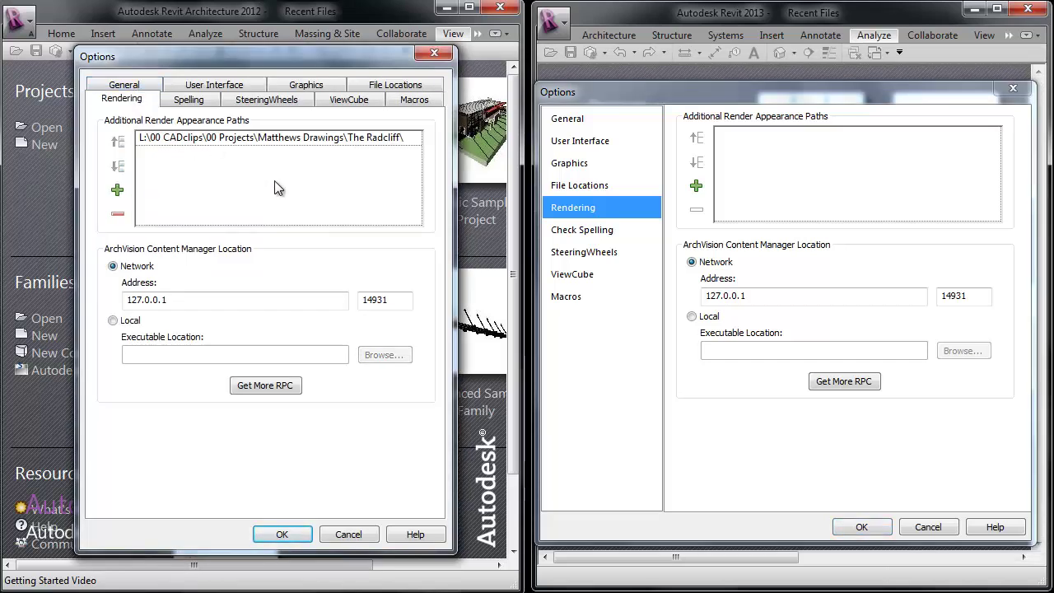
click(607, 231)
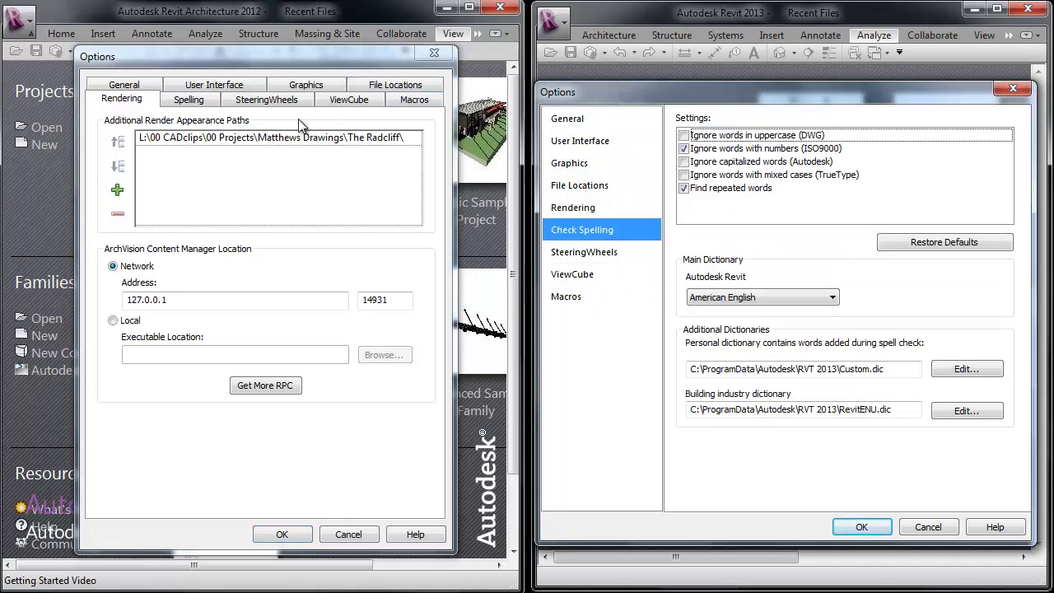
click(201, 98)
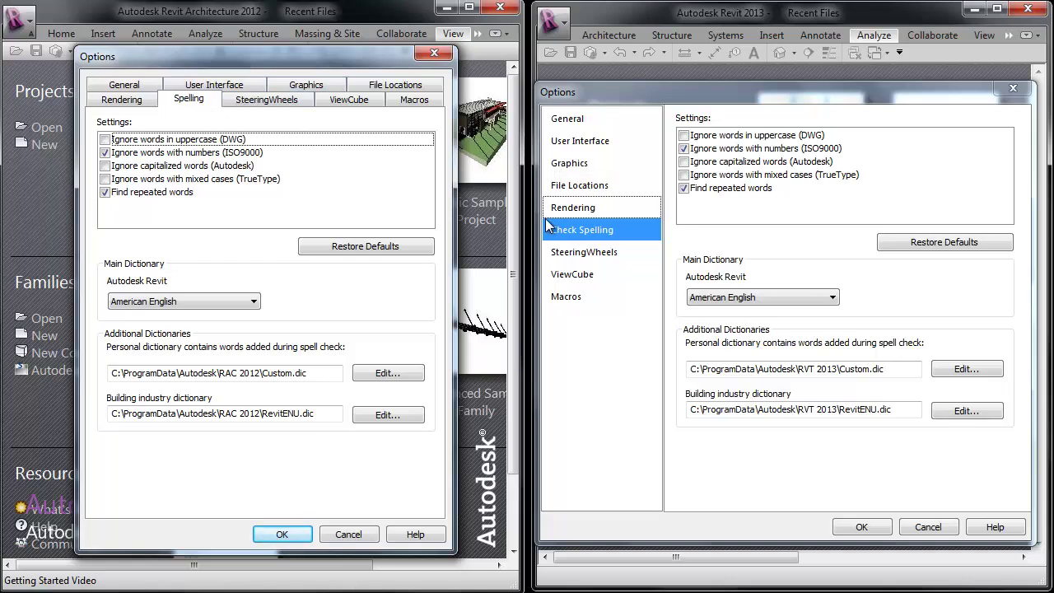
Compare the SteeringWheels and ViewCube settings in the Options dialogs of both Revit versions
click(587, 252)
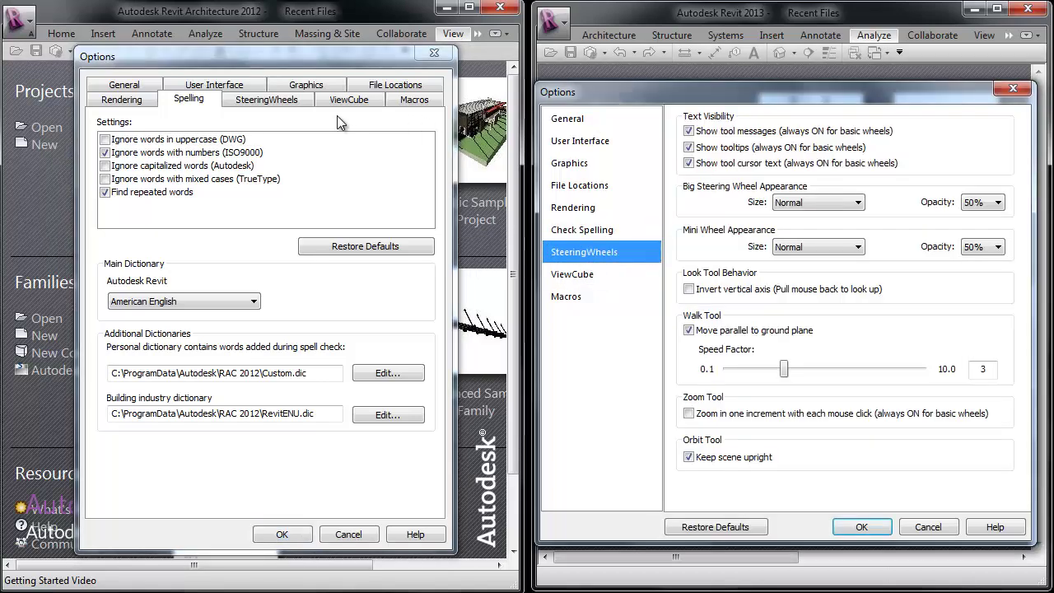
click(267, 100)
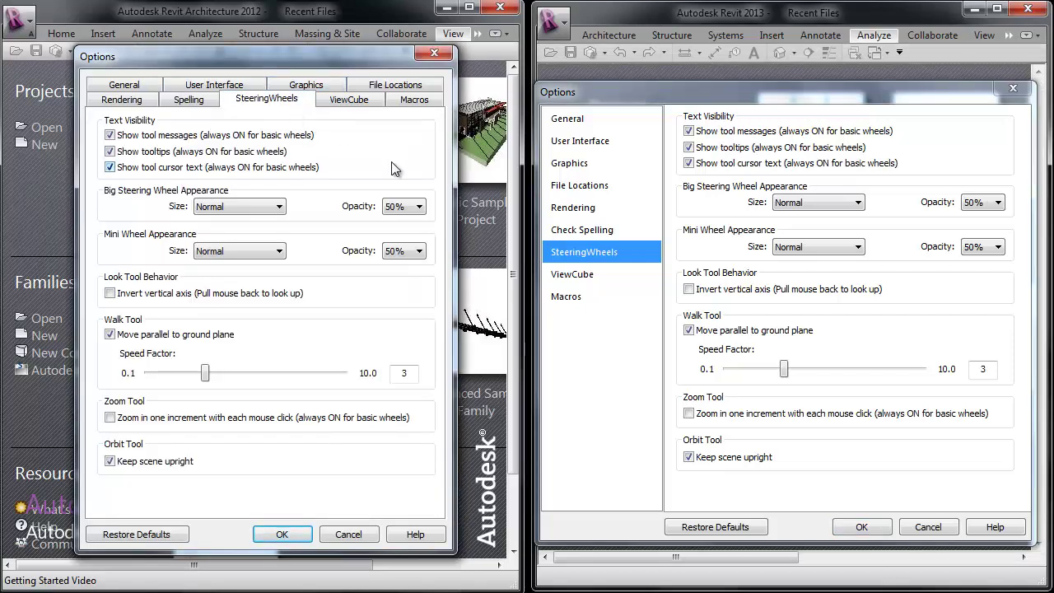
click(574, 274)
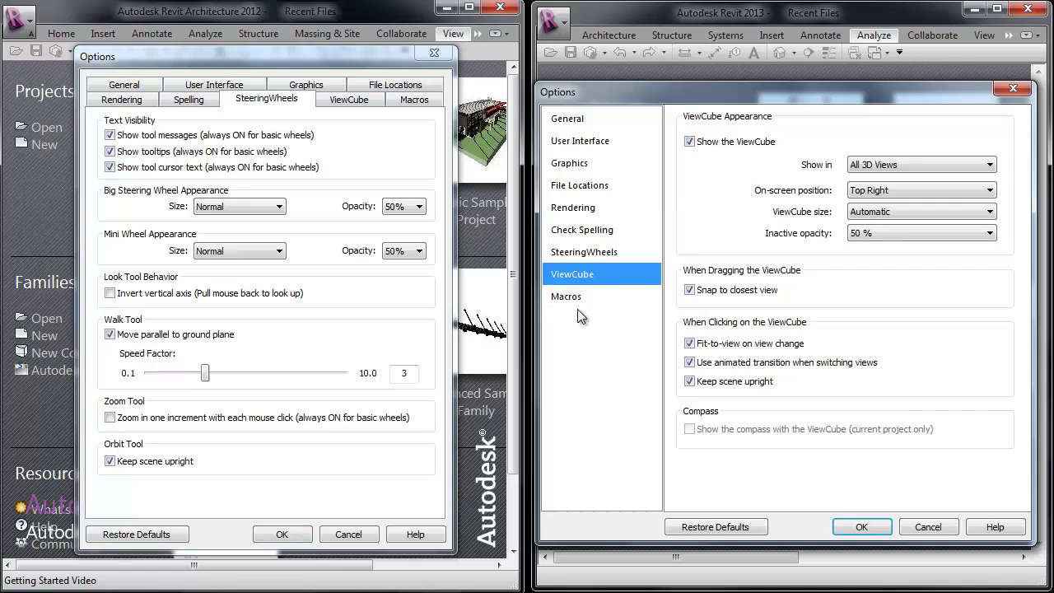
click(352, 99)
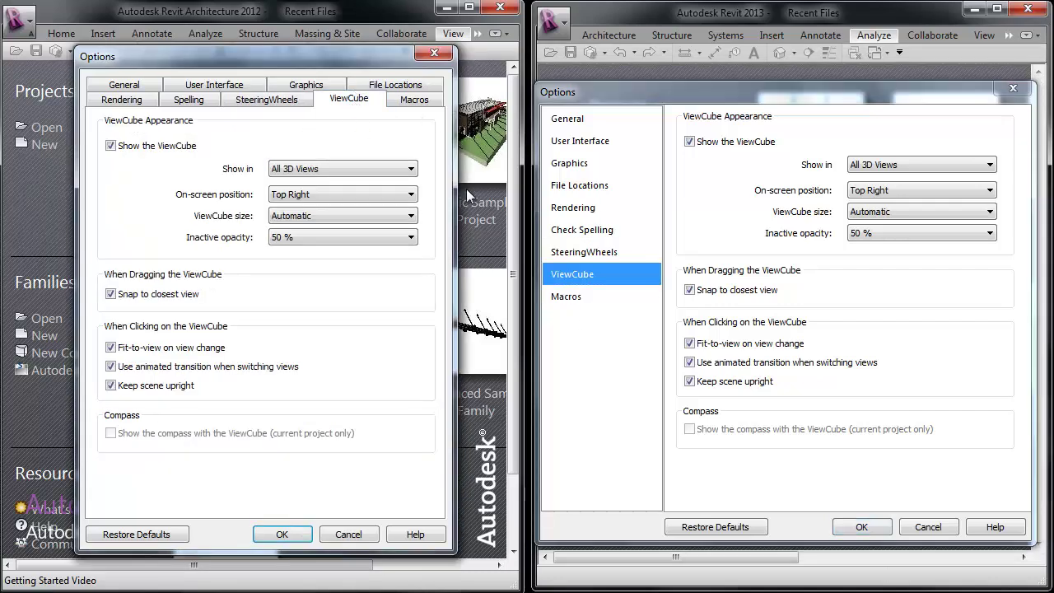
Compare the Macros security settings and the General settings in the Options dialogs of both Revit versions
click(433, 103)
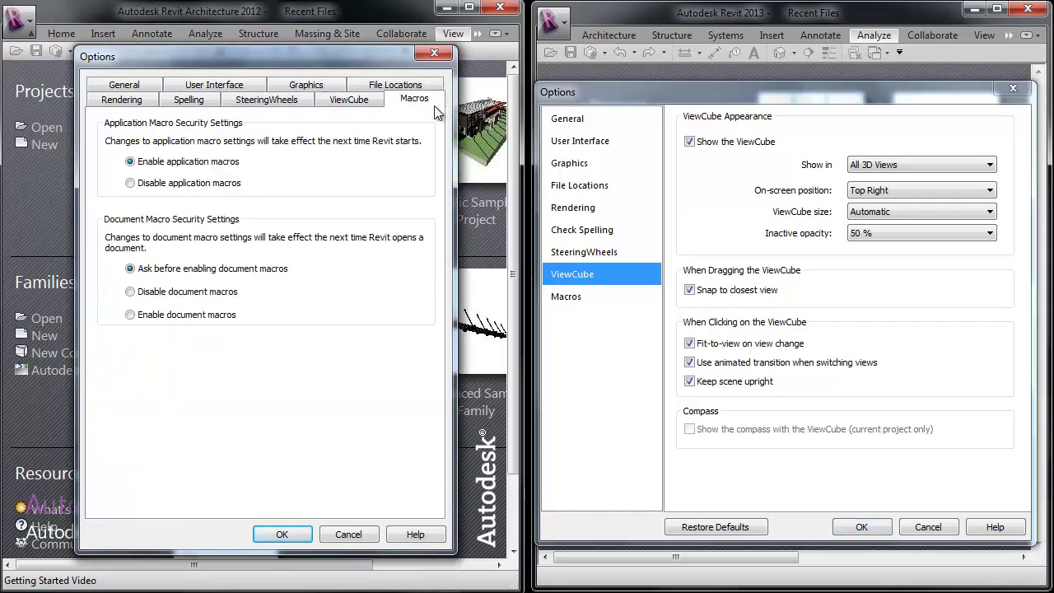
click(574, 297)
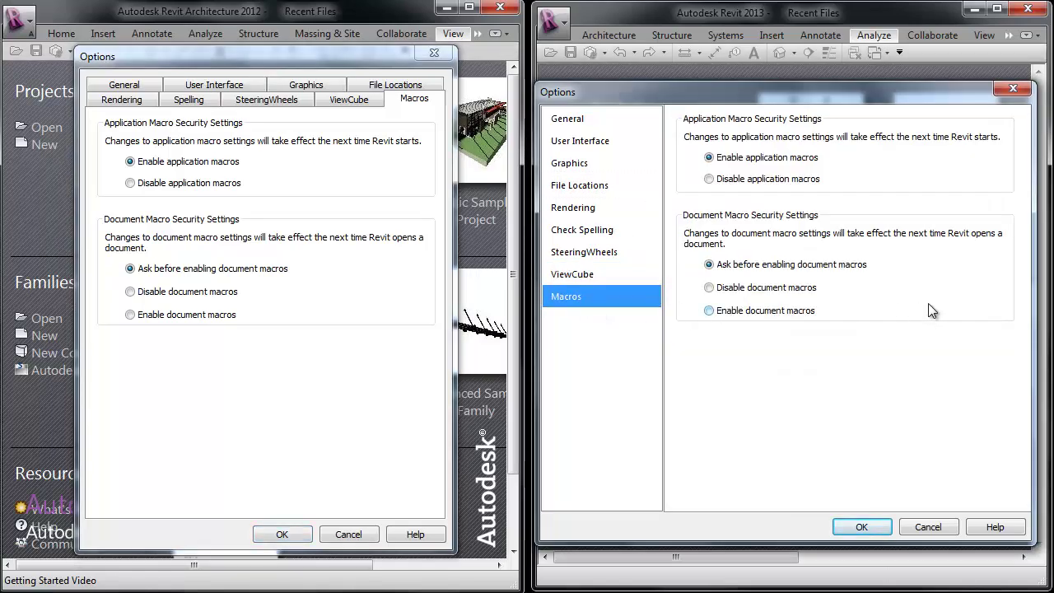
click(567, 119)
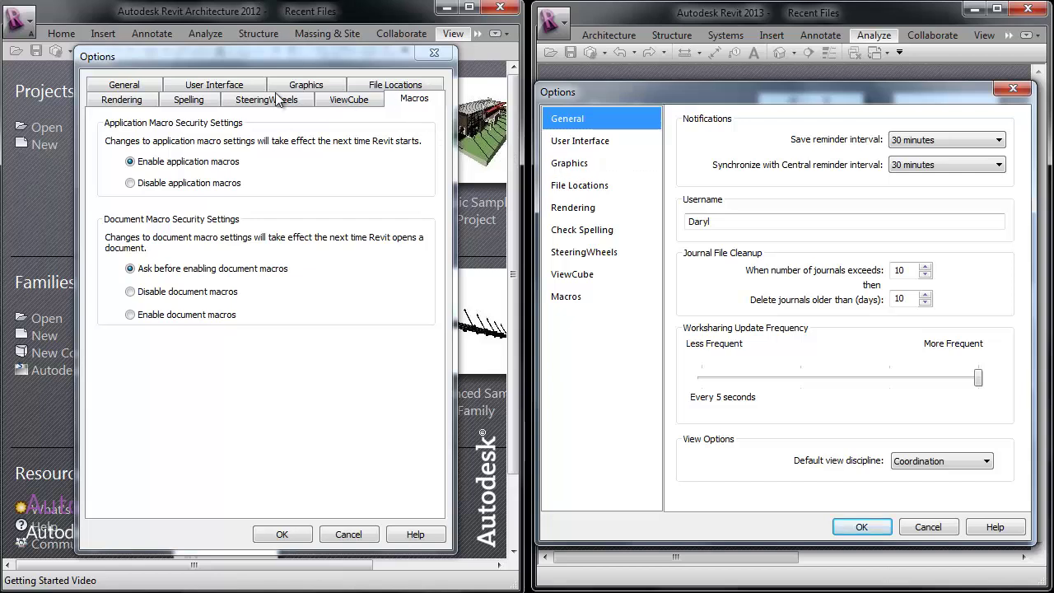
click(125, 86)
click(588, 136)
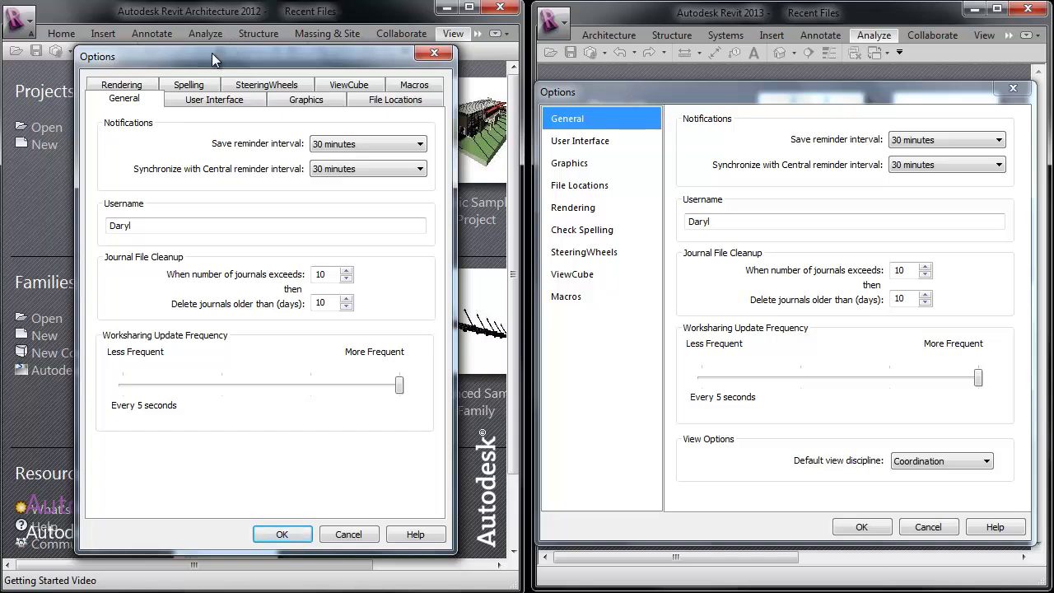
Cancel the Options dialogs in both Revit versions without applying changes
drag(216, 53, 191, 58)
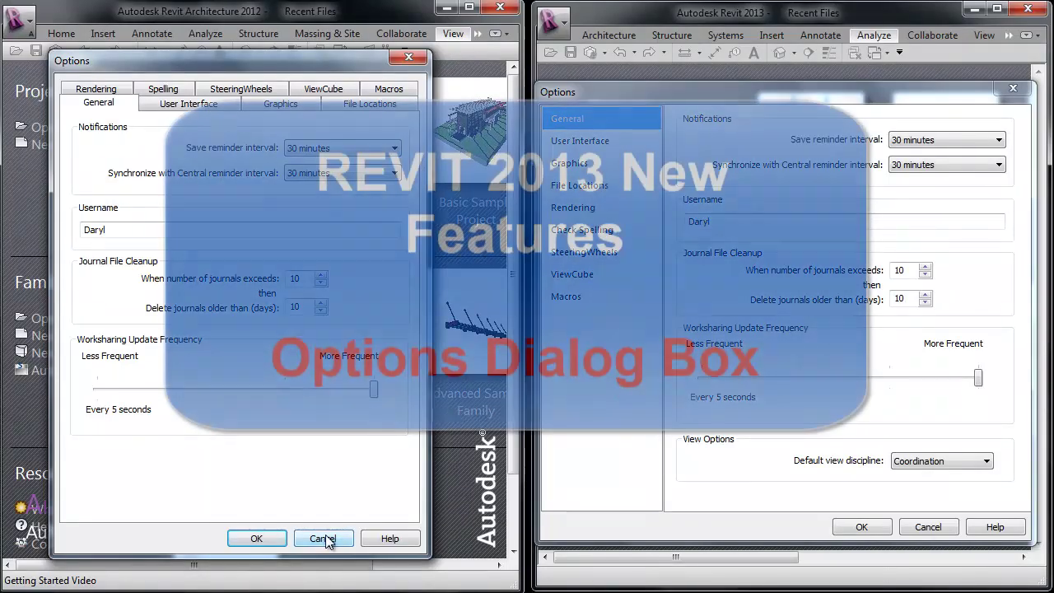
click(322, 539)
click(933, 527)
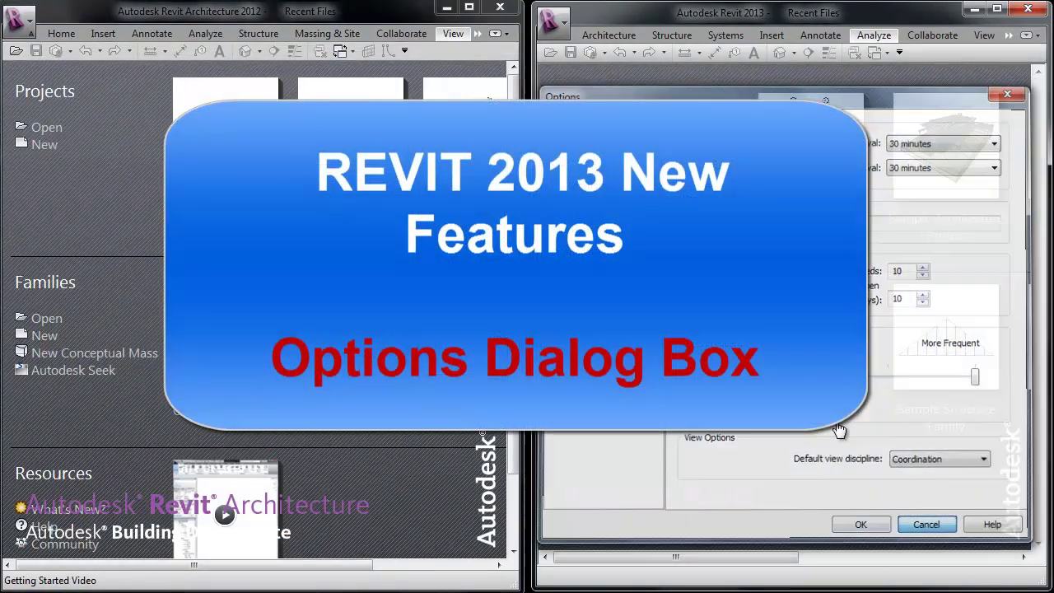